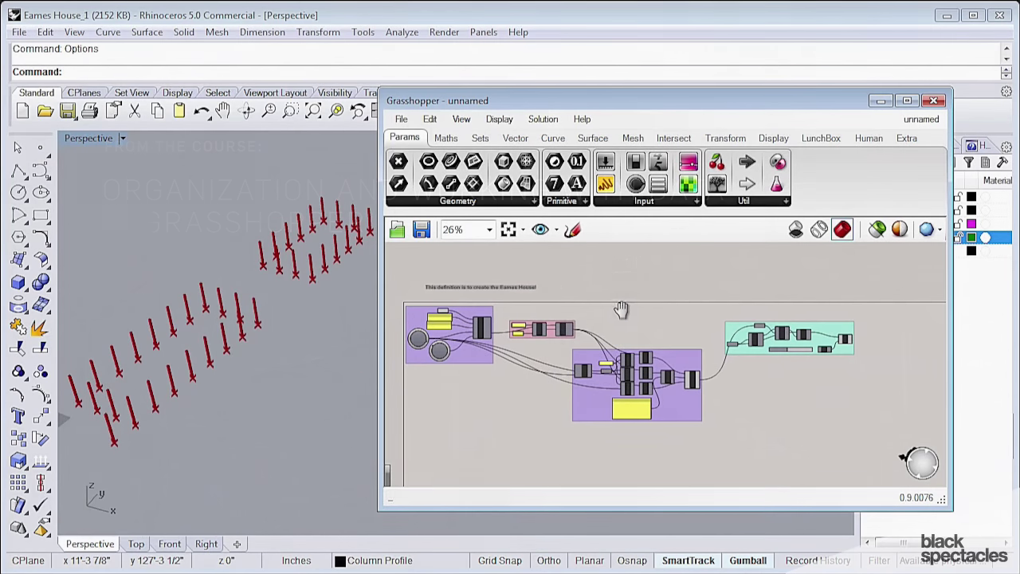
# - Examine the Series and Cull Index components in the Creating Courtyard group
pyautogui.scroll(4, 554, 333)
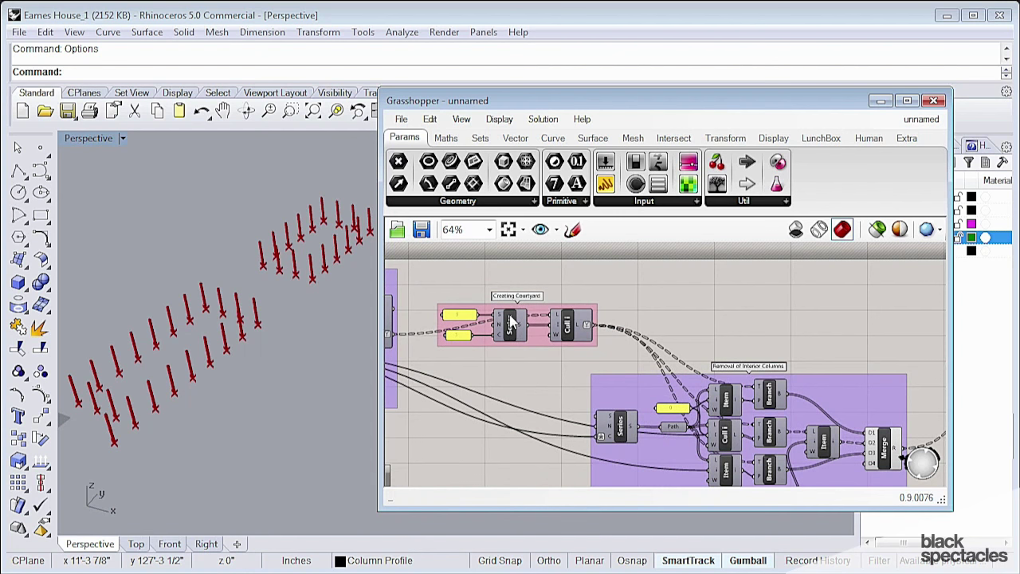
pyautogui.scroll(5, 526, 342)
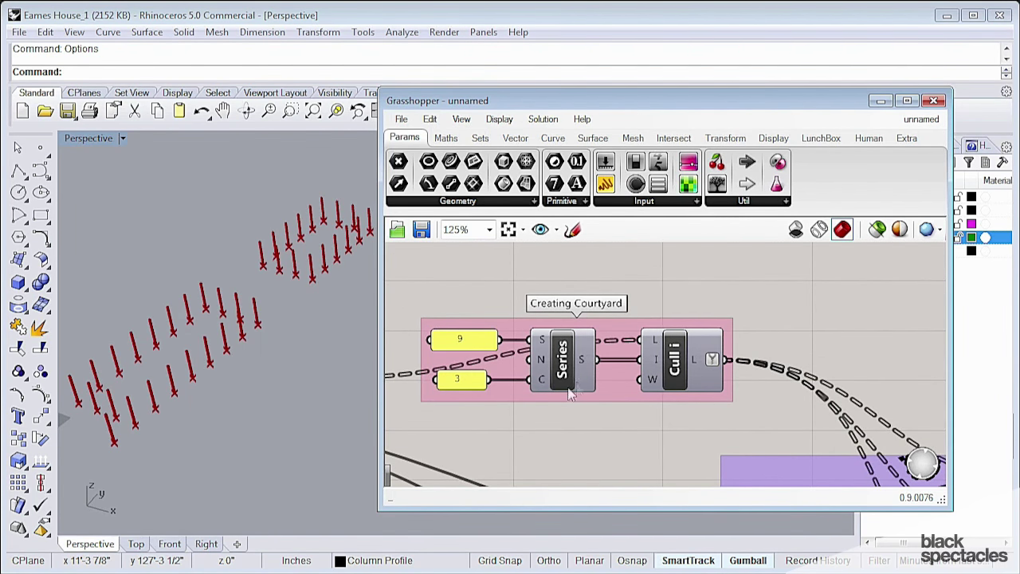
pyautogui.scroll(-5, 674, 322)
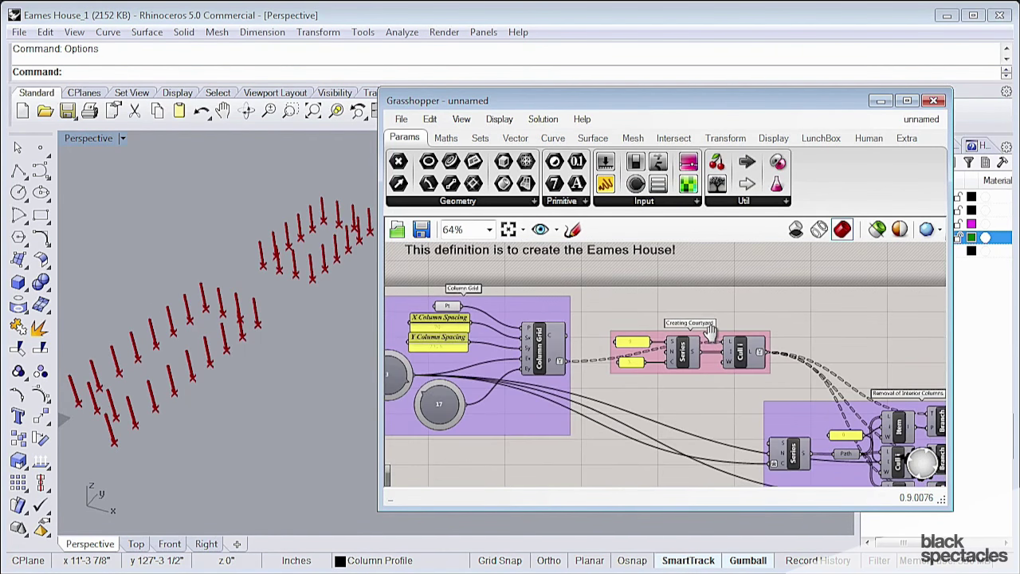
pyautogui.scroll(3, 713, 366)
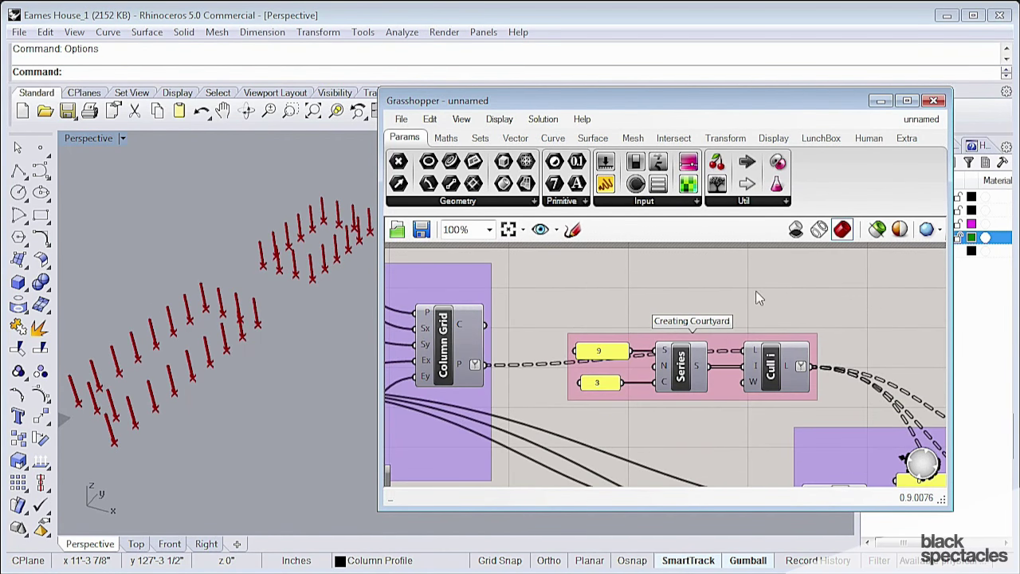
pyautogui.moveTo(460, 327)
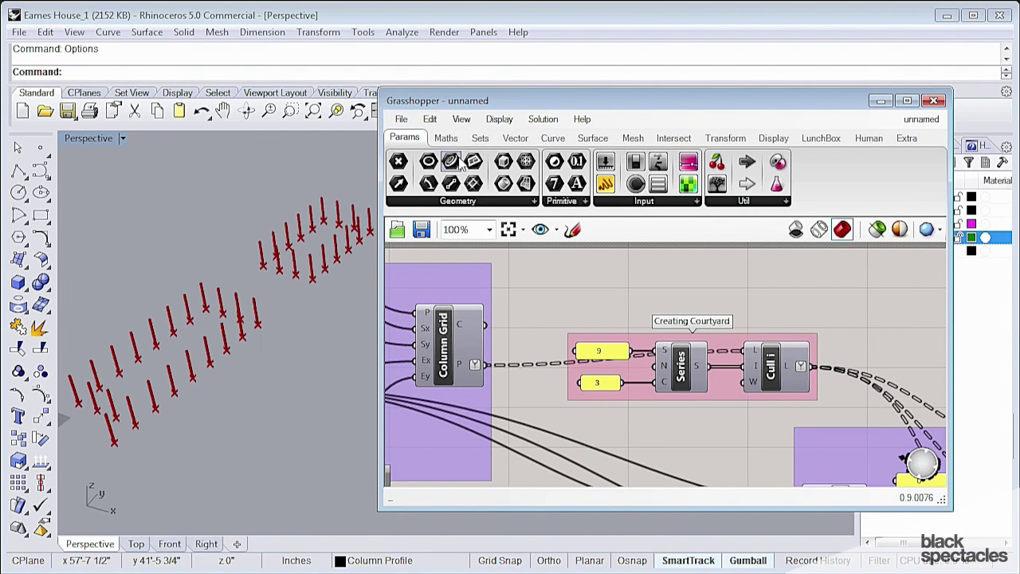
pyautogui.doubleClick(478, 255)
pyautogui.write('c')
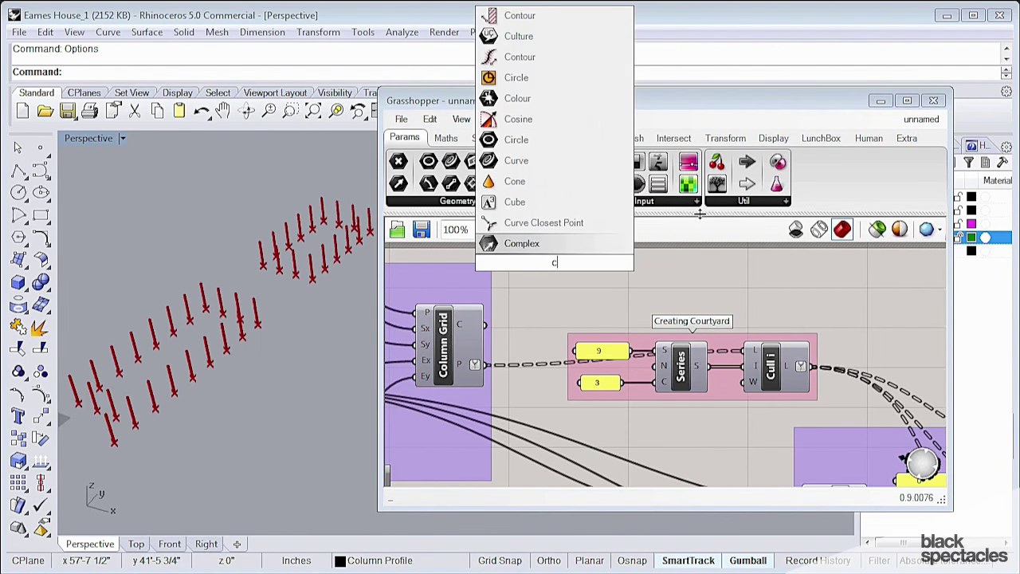
pyautogui.write('ell')
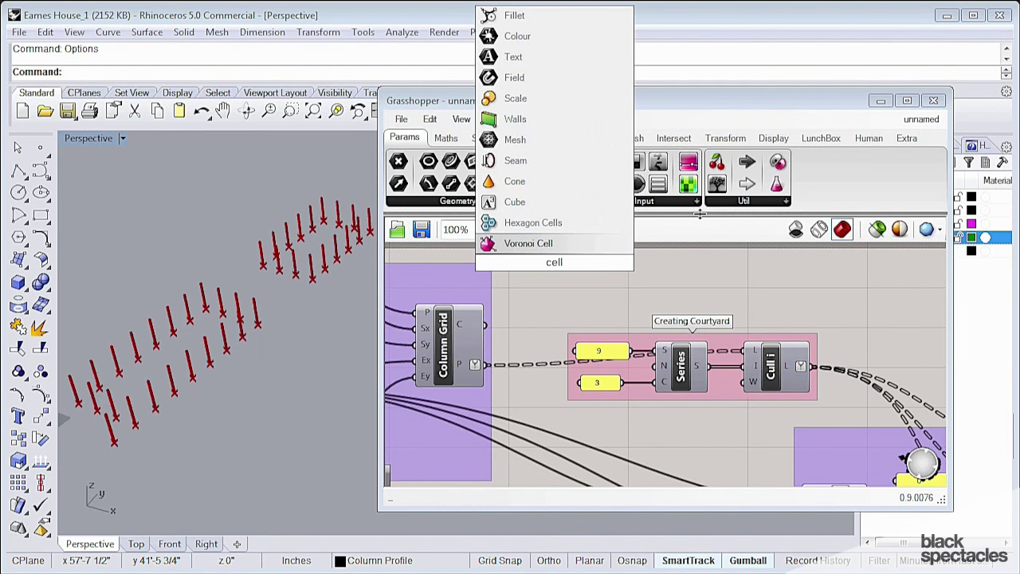
pyautogui.click(548, 297)
# - Add a Curve parameter above the Creating Courtyard group and connect the Column Grid's C output to it
pyautogui.moveTo(452, 163); pyautogui.dragTo(493, 228)
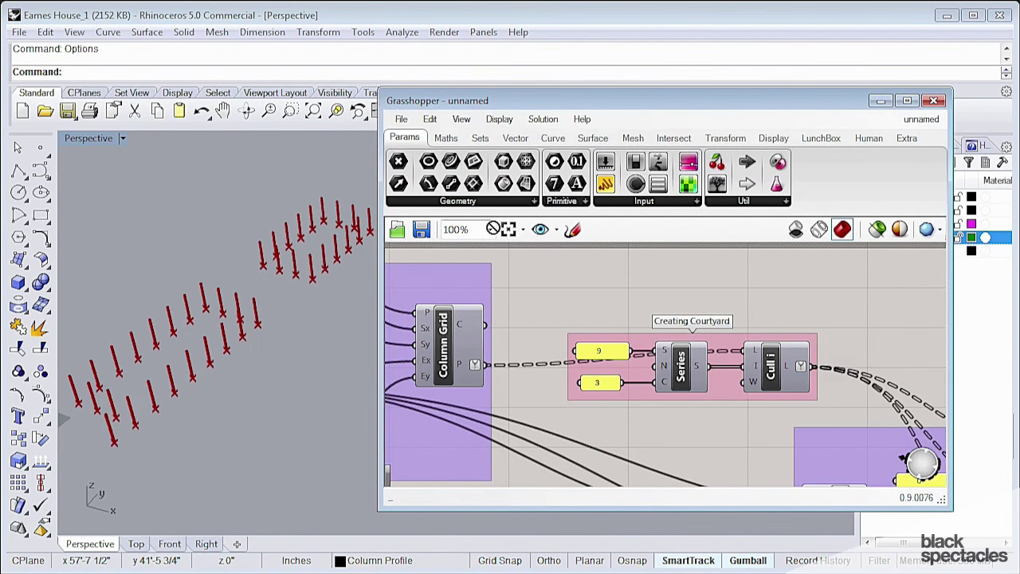
pyautogui.moveTo(581, 292); pyautogui.dragTo(581, 293)
pyautogui.moveTo(482, 325); pyautogui.dragTo(560, 292)
# - Inspect the grid cells and the courtyard gap between the columns in the perspective view from several angles
pyautogui.moveTo(249, 376); pyautogui.dragTo(257, 359, button='right')
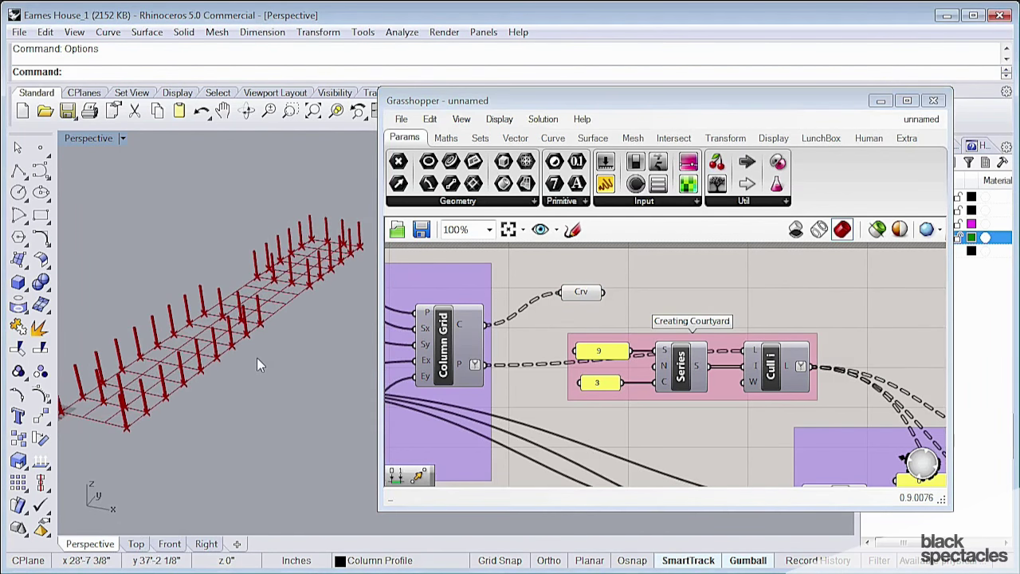
pyautogui.scroll(-2, 257, 359)
pyautogui.scroll(2, 137, 376)
pyautogui.scroll(6, 196, 409)
pyautogui.scroll(-3, 137, 392)
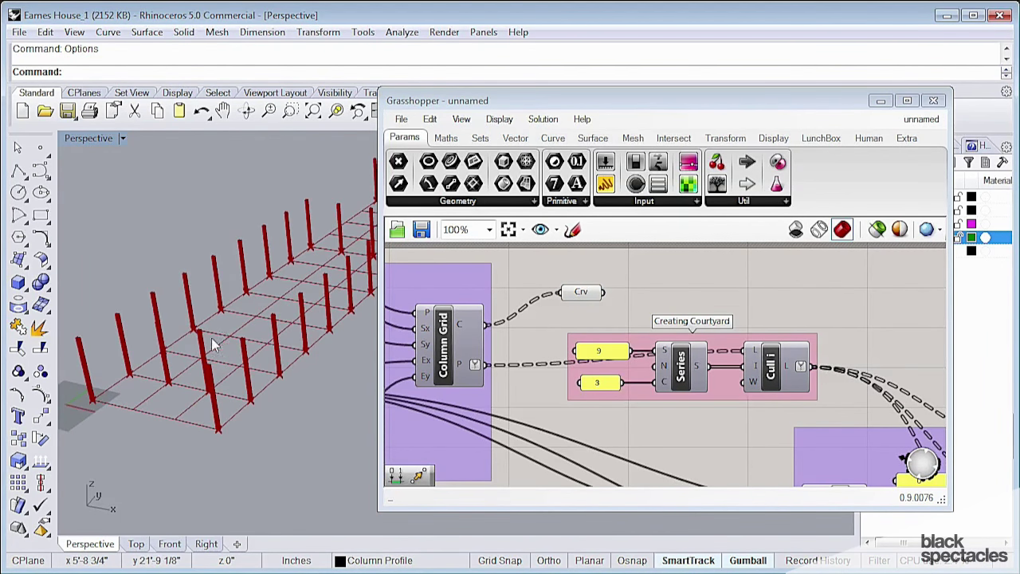
pyautogui.scroll(-3, 212, 337)
pyautogui.moveTo(211, 337); pyautogui.dragTo(302, 249, button='right')
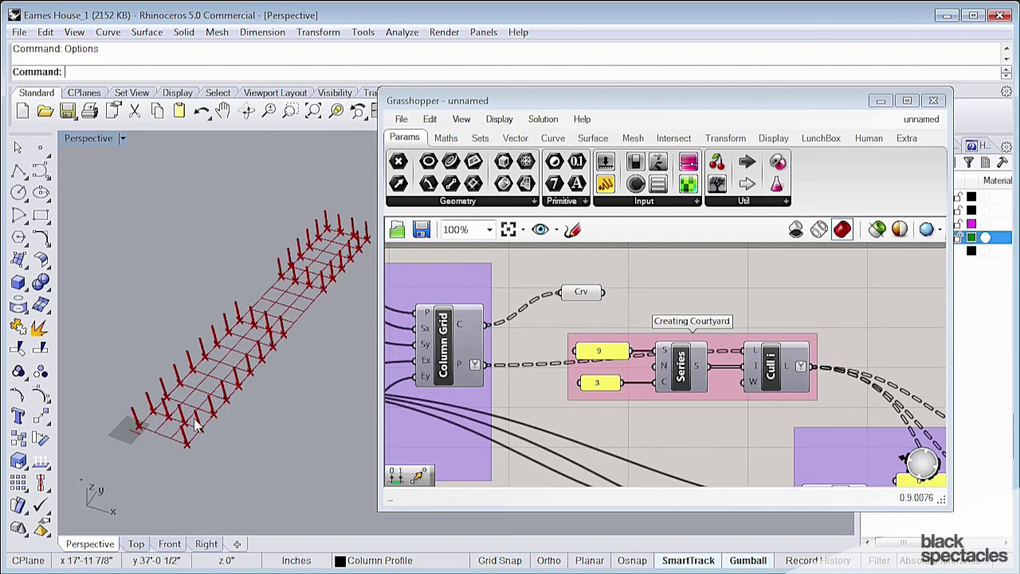
pyautogui.moveTo(195, 421); pyautogui.dragTo(205, 388, button='right')
pyautogui.scroll(2, 205, 387)
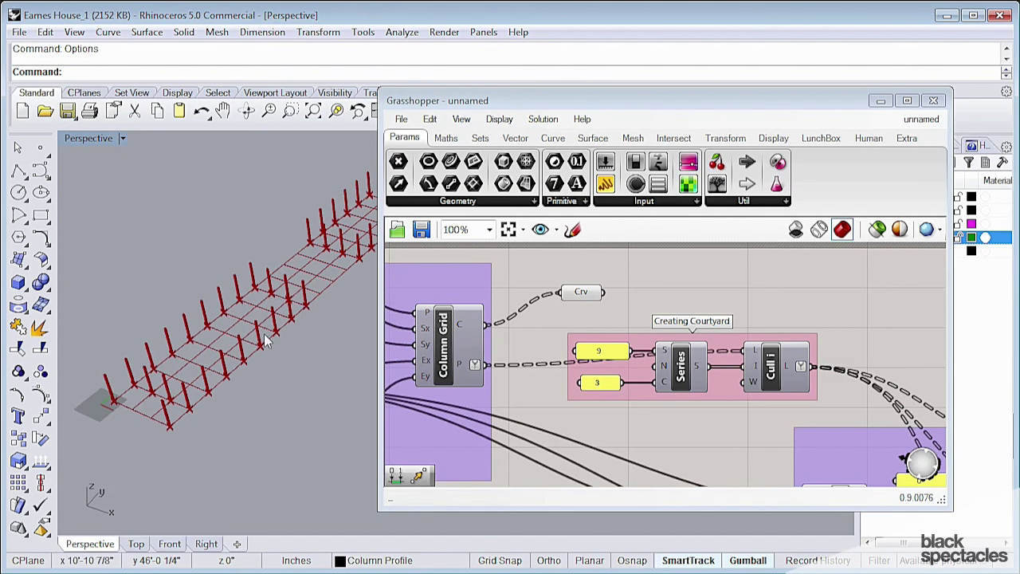
pyautogui.moveTo(164, 369); pyautogui.dragTo(318, 273, button='right')
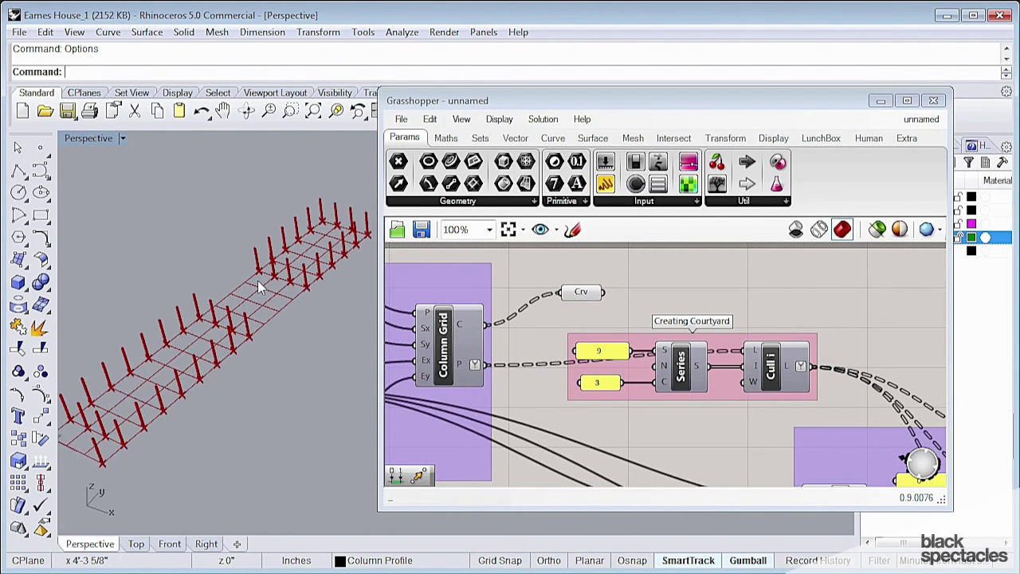
# - Convert the Series and Cull Index components of the Creating Courtyard group into a cluster
pyautogui.moveTo(698, 304); pyautogui.dragTo(668, 274, button='right')
pyautogui.click(627, 359)
pyautogui.scroll(4, 653, 371)
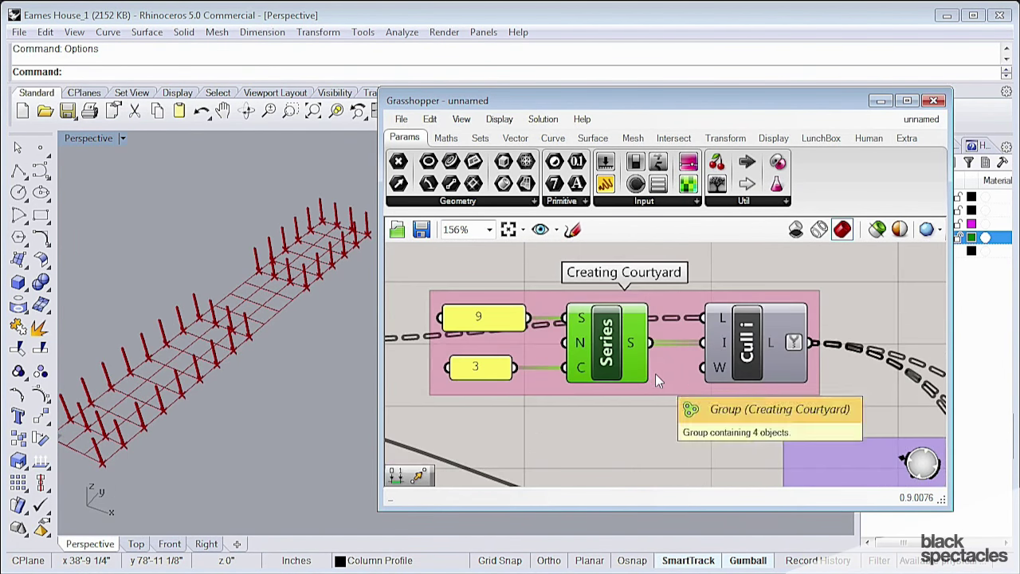
pyautogui.keyDown('shift'); pyautogui.click(708, 344); pyautogui.keyUp('shift')
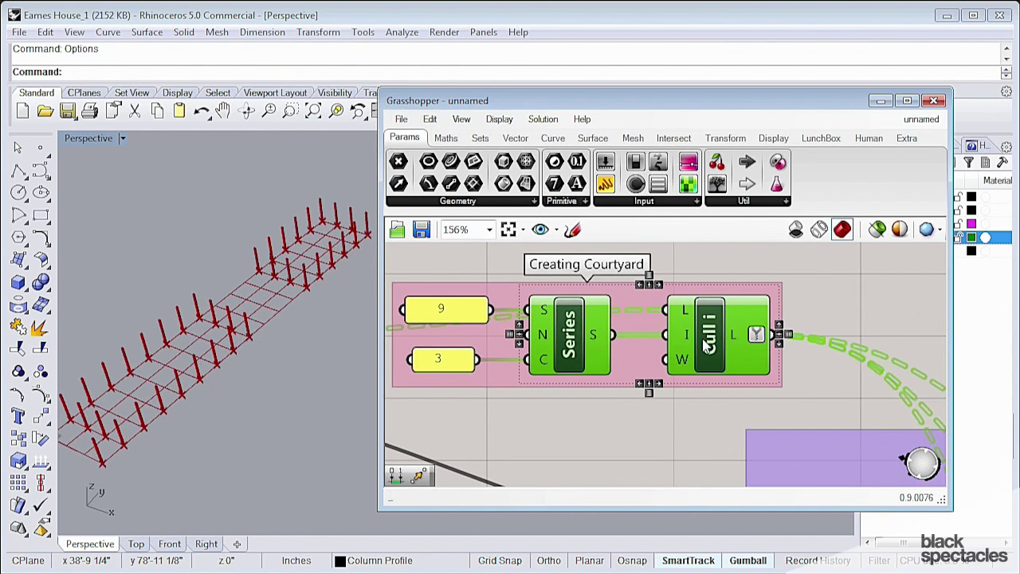
pyautogui.moveTo(613, 322); pyautogui.dragTo(612, 338, button='right')
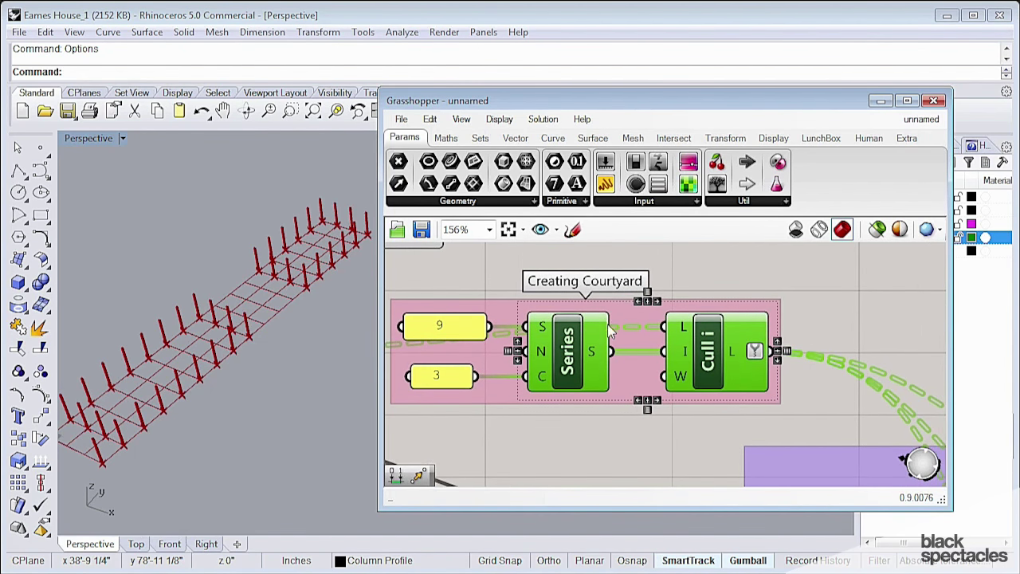
pyautogui.middleClick(582, 362)
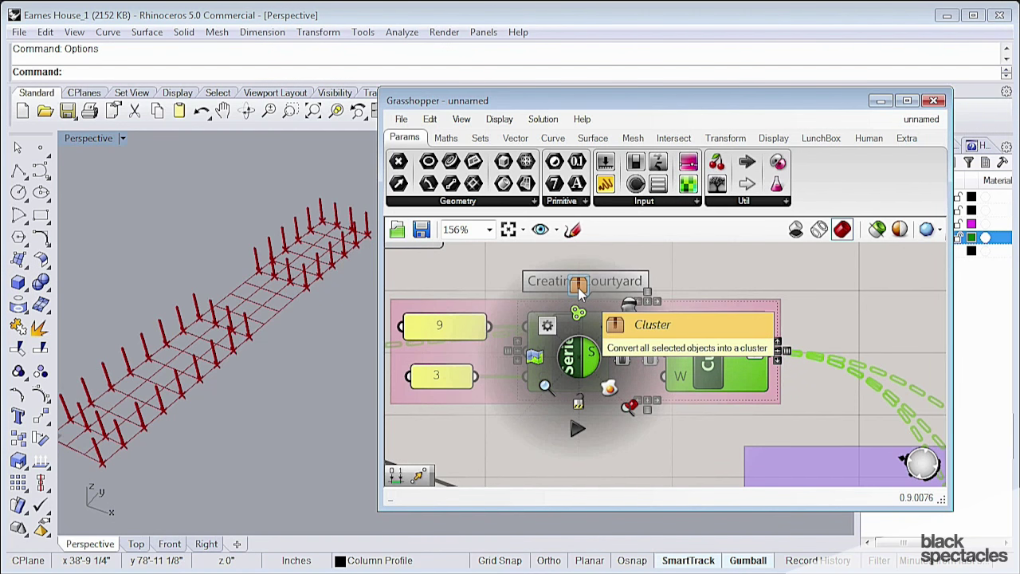
pyautogui.click(579, 286)
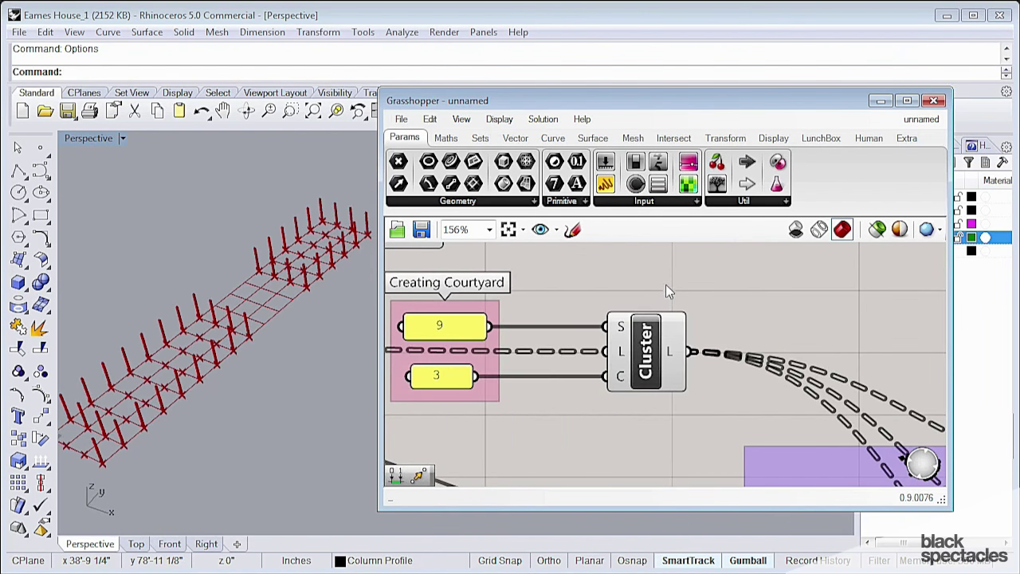
# - Move the cluster closer to the two number panels of the Creating Courtyard group
pyautogui.click(668, 334)
pyautogui.click(626, 284)
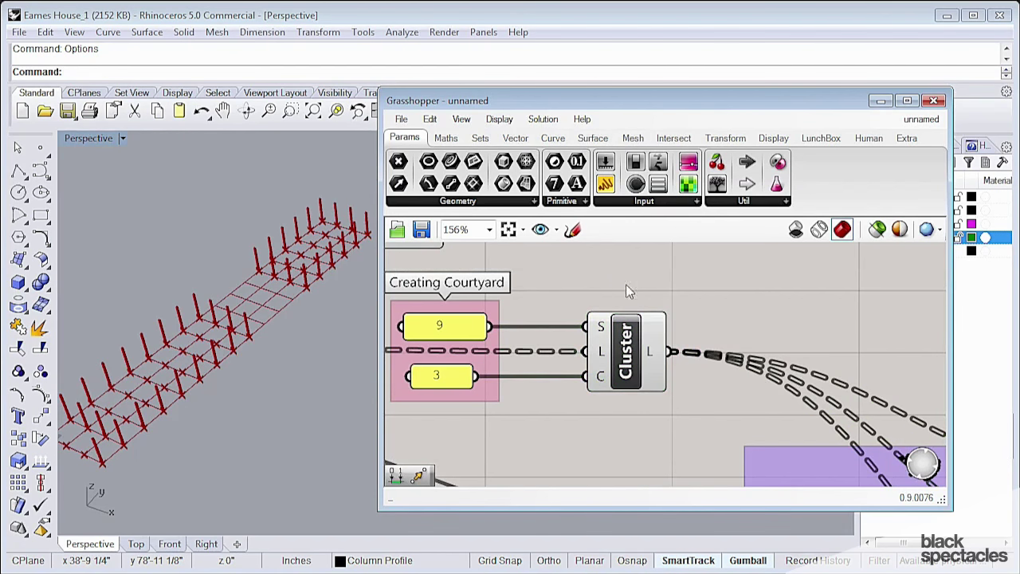
pyautogui.scroll(-2, 672, 356)
pyautogui.click(672, 356)
pyautogui.click(599, 359)
pyautogui.scroll(3, 590, 339)
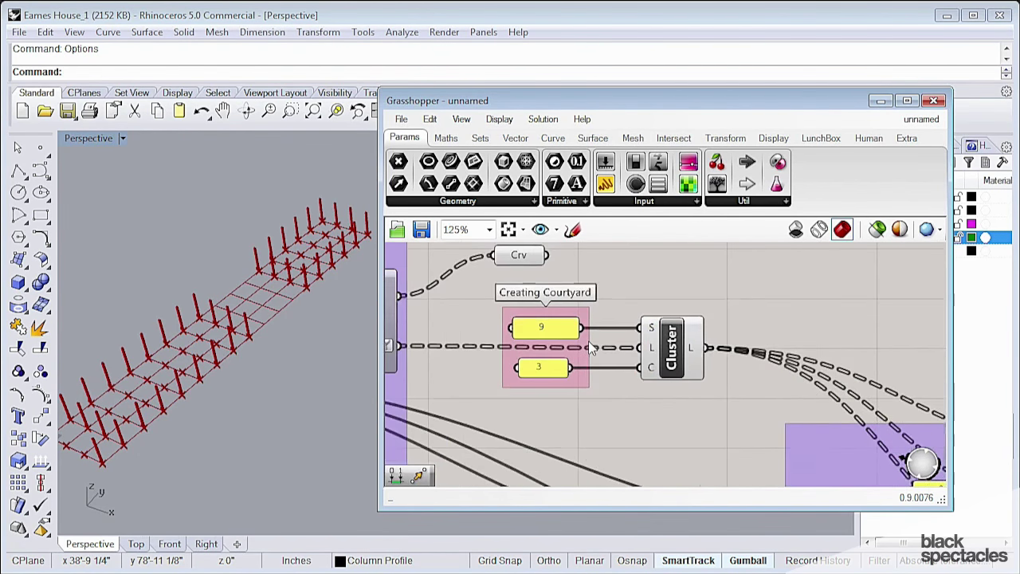
pyautogui.moveTo(741, 360); pyautogui.dragTo(732, 361)
# - Add the cluster to the Creating Courtyard group
pyautogui.click(582, 290)
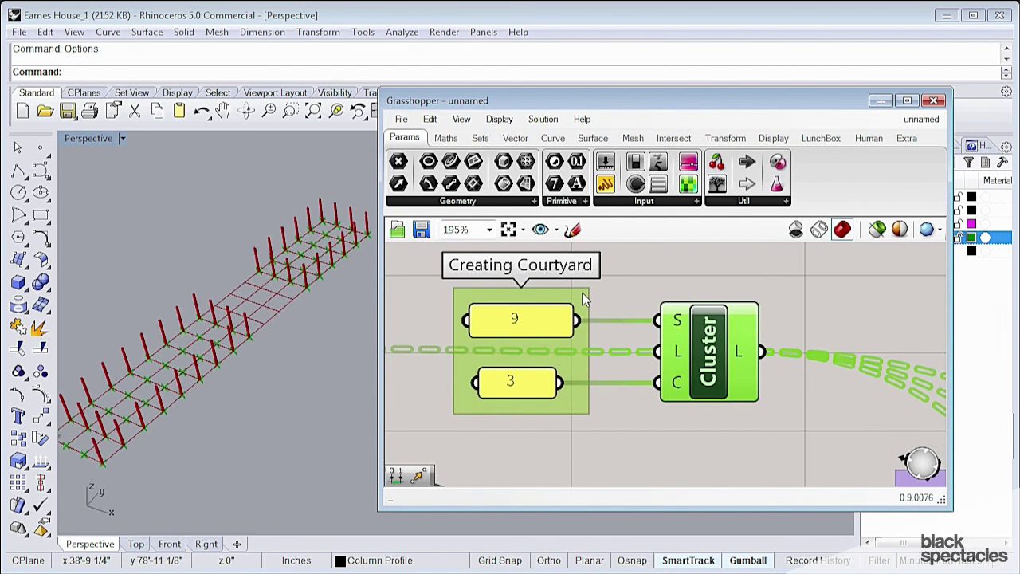
pyautogui.rightClick(572, 301)
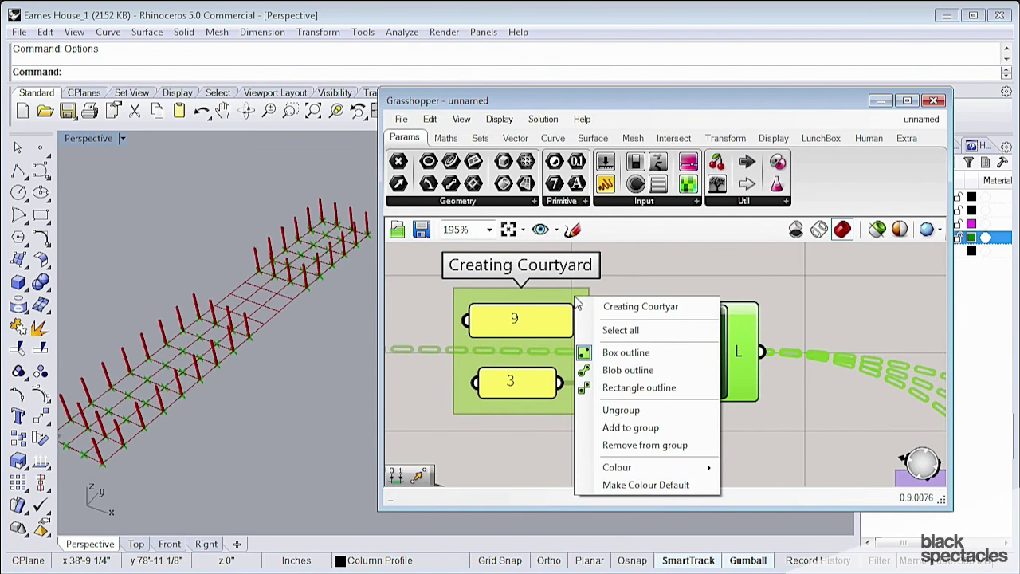
pyautogui.click(644, 428)
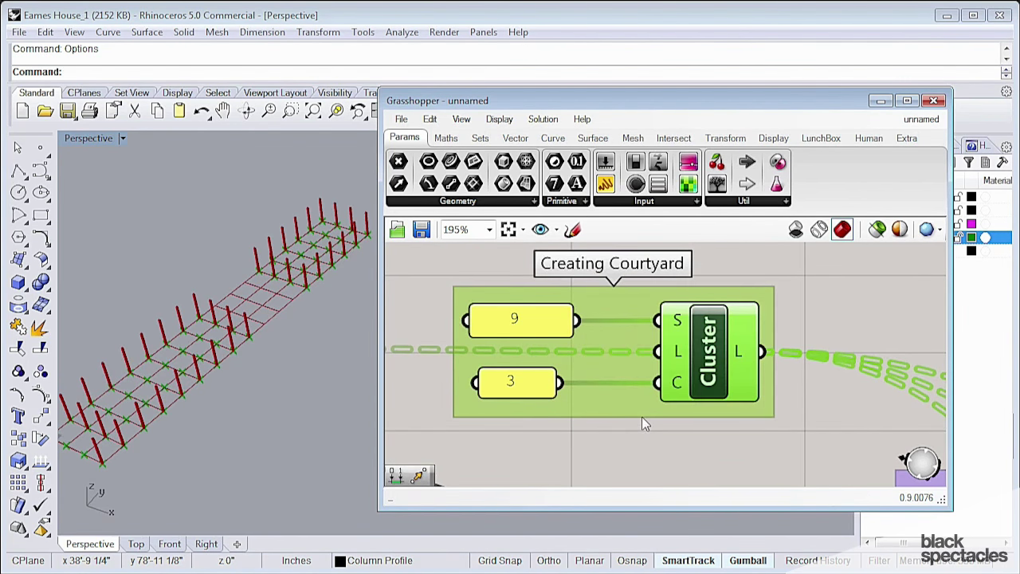
pyautogui.click(759, 287)
# - Rename the cluster in the Creating Courtyard group to "Remove columns"
pyautogui.scroll(-3, 677, 323)
pyautogui.scroll(1, 678, 323)
pyautogui.click(590, 327)
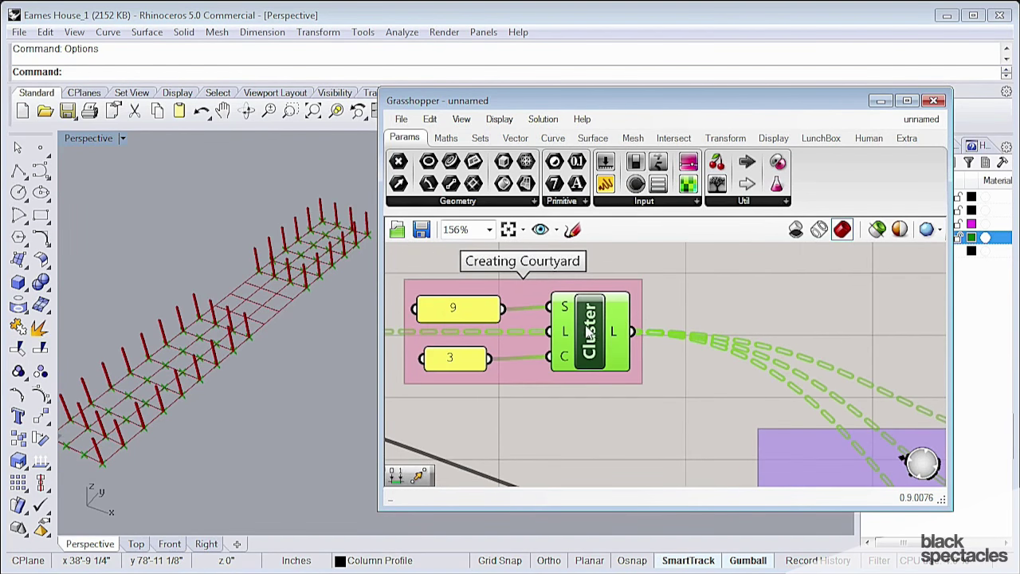
pyautogui.rightClick(588, 327)
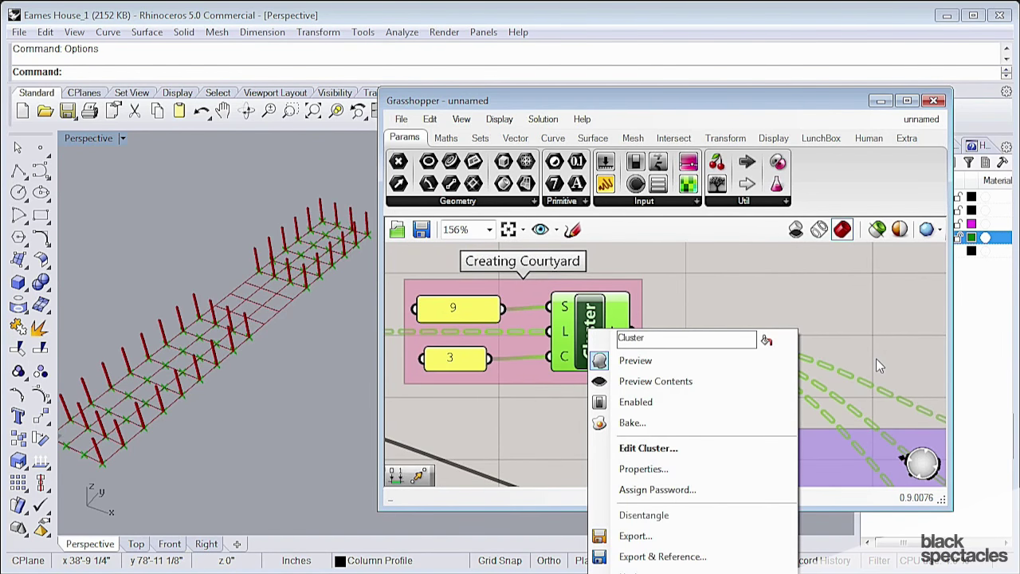
pyautogui.write('-')
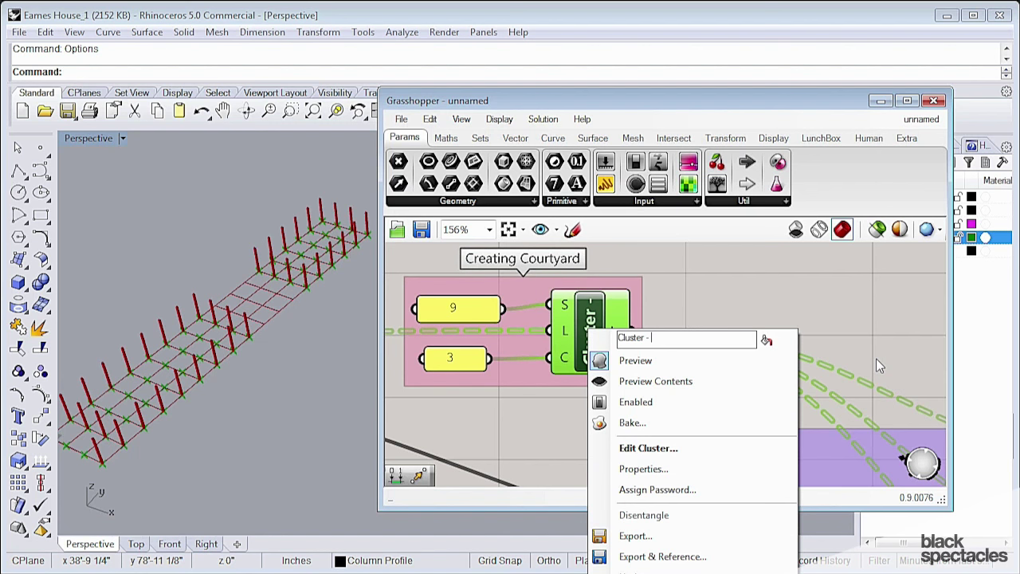
pyautogui.write(' Re')
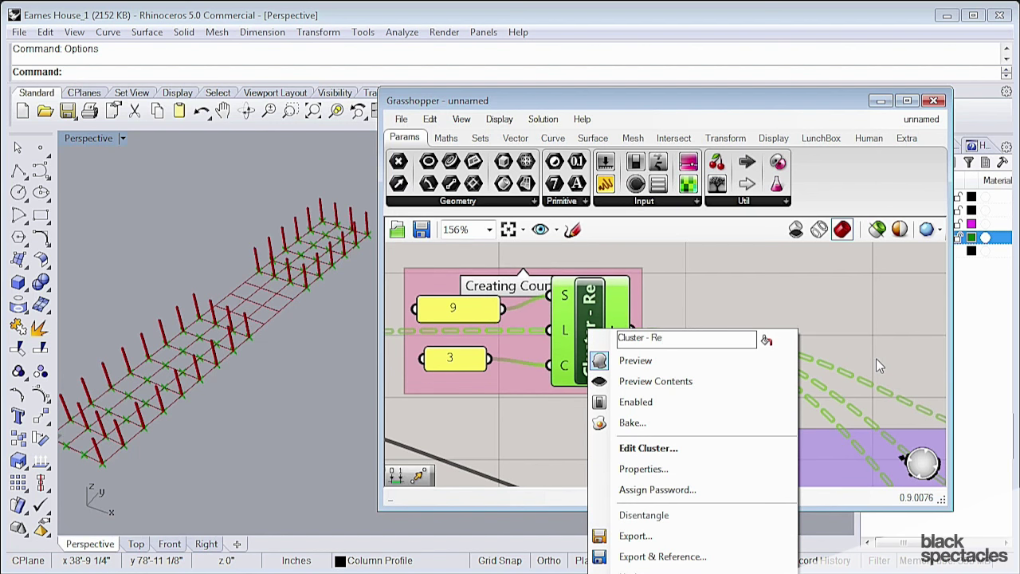
pyautogui.press('BackSpace')
pyautogui.press('BackSpace')
pyautogui.write('Cre')
pyautogui.press('BackSpace')
pyautogui.press('BackSpace')
pyautogui.press('BackSpace')
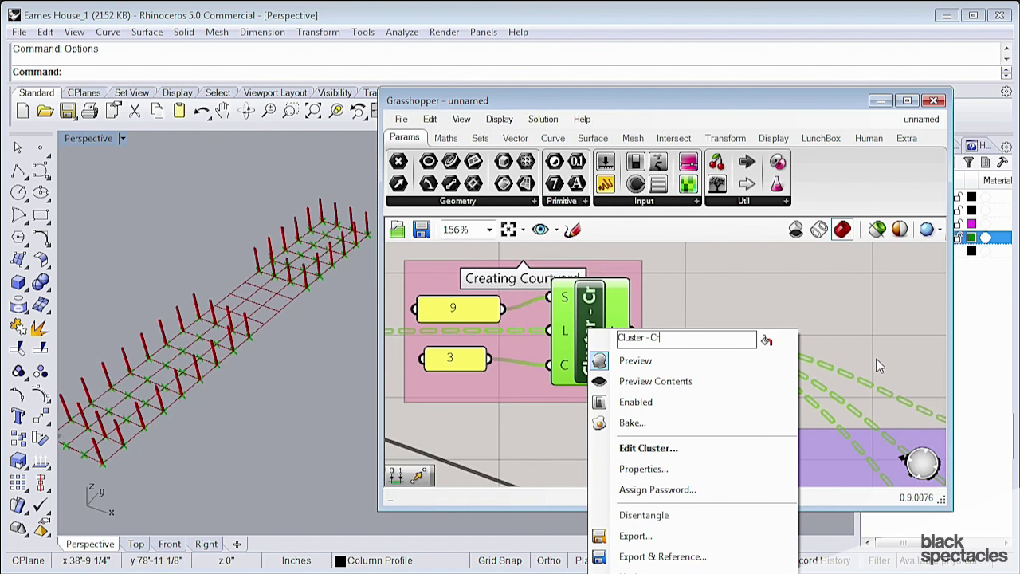
pyautogui.write('Remo')
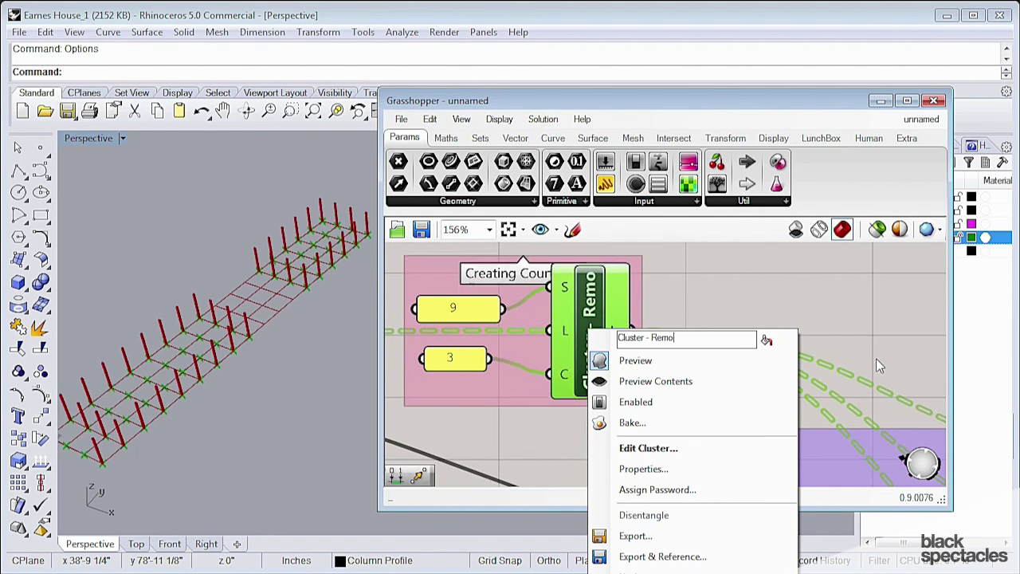
pyautogui.write('ve columns')
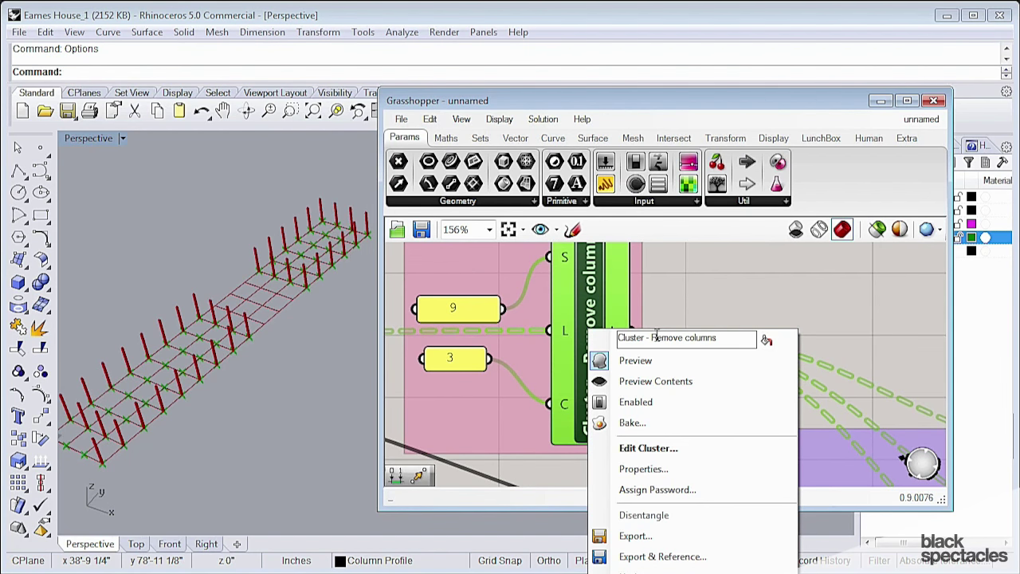
pyautogui.moveTo(652, 338); pyautogui.dragTo(619, 338)
pyautogui.press('BackSpace')
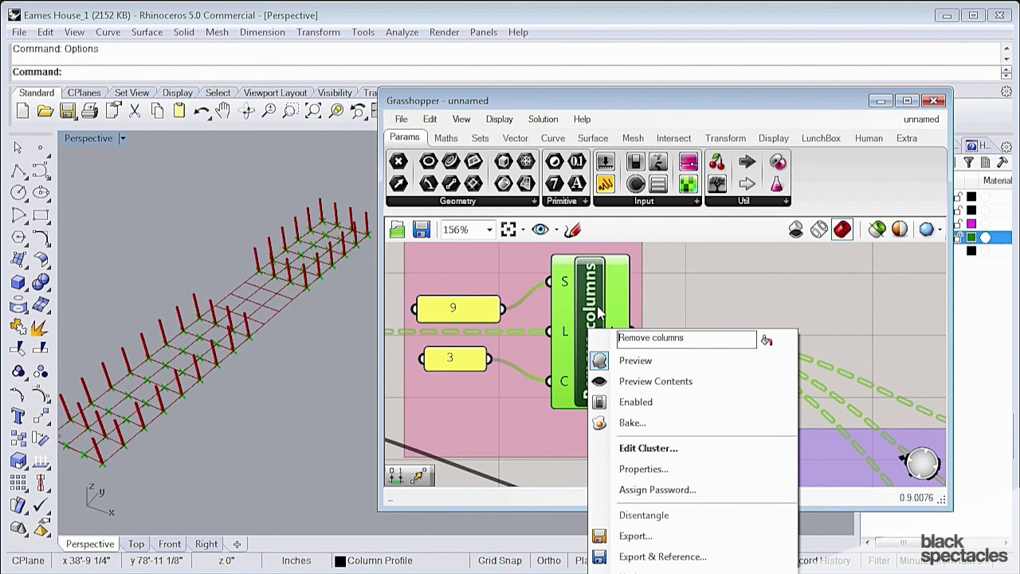
pyautogui.click(834, 289)
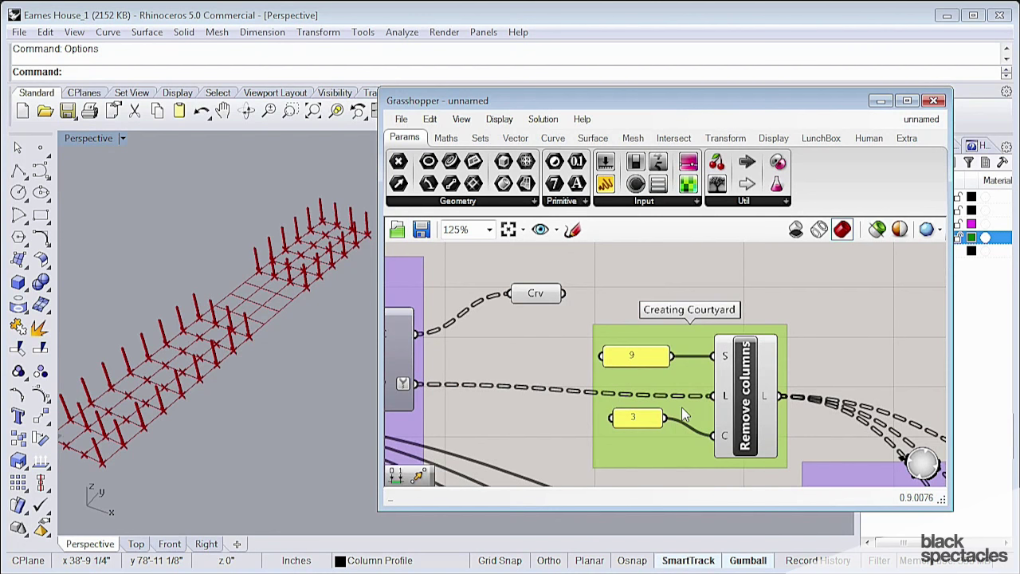
# - Line up the panel containing 3 with the C input of the Remove columns cluster
pyautogui.moveTo(681, 406); pyautogui.dragTo(629, 378, button='right')
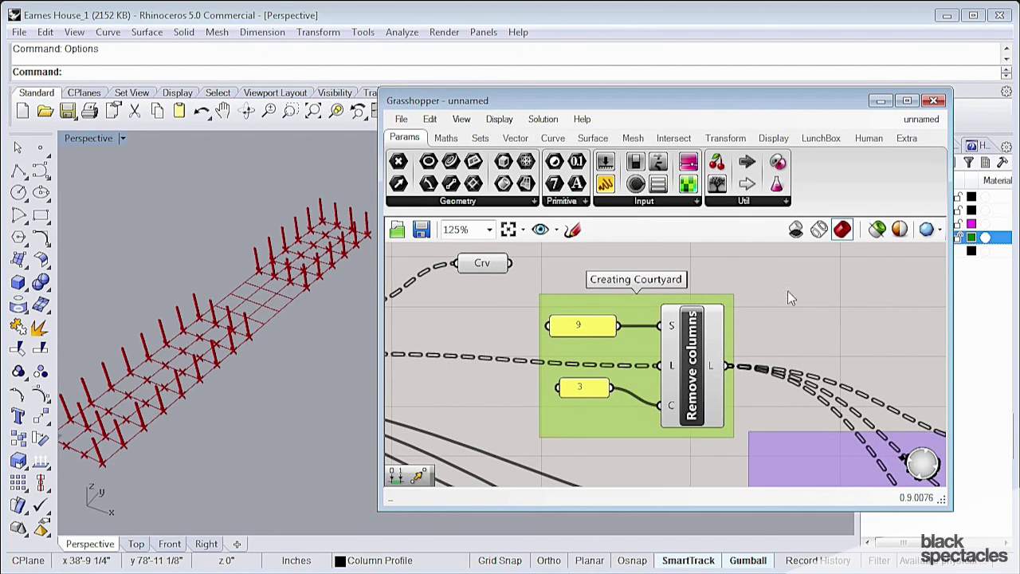
pyautogui.click(787, 290)
pyautogui.moveTo(749, 358); pyautogui.dragTo(729, 332, button='right')
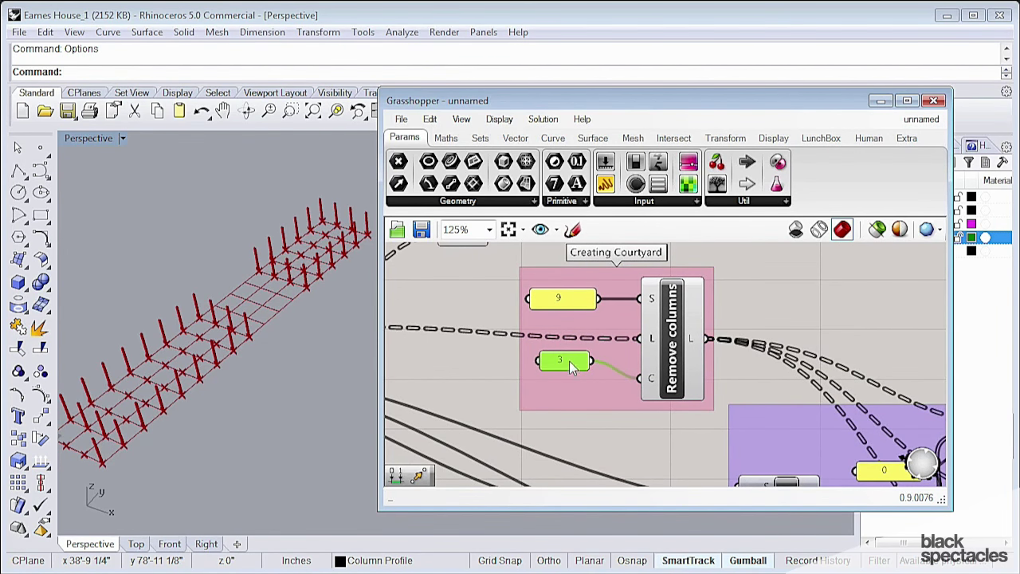
pyautogui.click(615, 415)
pyautogui.moveTo(659, 325); pyautogui.dragTo(655, 365, button='right')
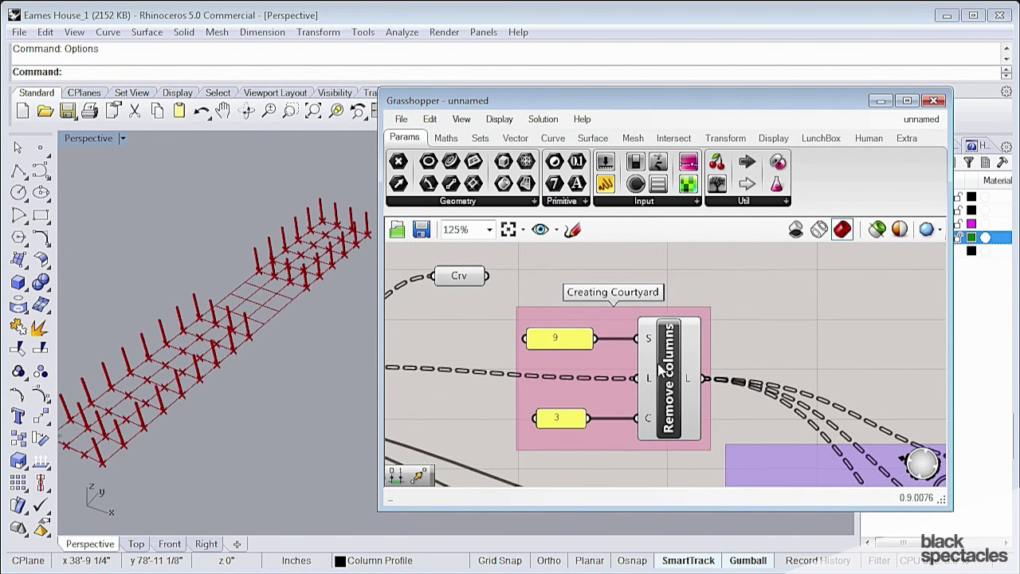
# - Duplicate the Remove columns cluster with its two number panels and place the copy just above the Creating Courtyard group
pyautogui.moveTo(483, 300); pyautogui.dragTo(520, 321, button='right')
pyautogui.moveTo(500, 294); pyautogui.dragTo(492, 273)
pyautogui.click(492, 322)
pyautogui.scroll(-2, 627, 335)
pyautogui.scroll(1, 620, 343)
pyautogui.click(676, 357)
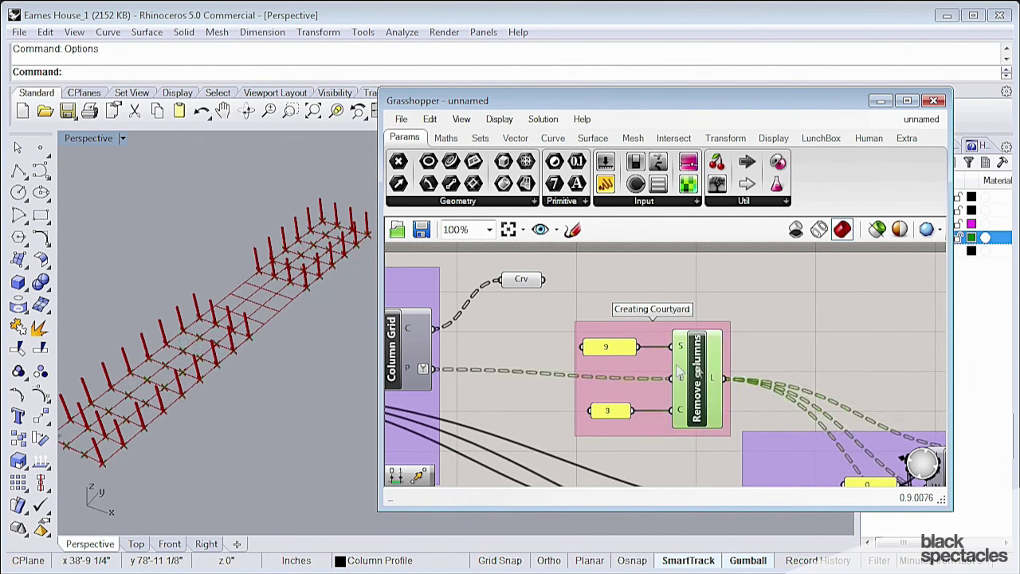
pyautogui.keyDown('shift'); pyautogui.click(616, 345); pyautogui.keyUp('shift')
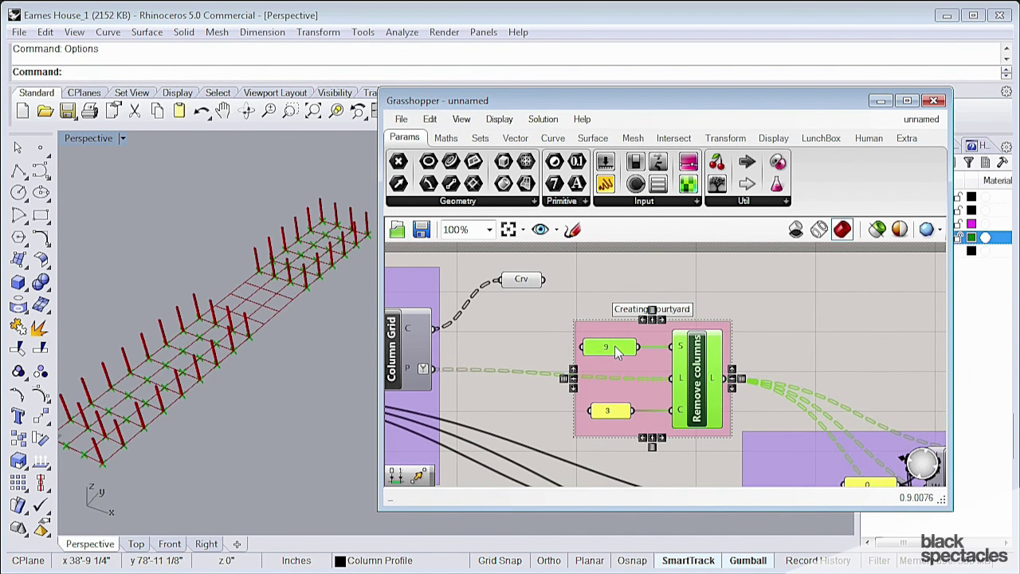
pyautogui.keyDown('shift'); pyautogui.click(609, 412); pyautogui.keyUp('shift')
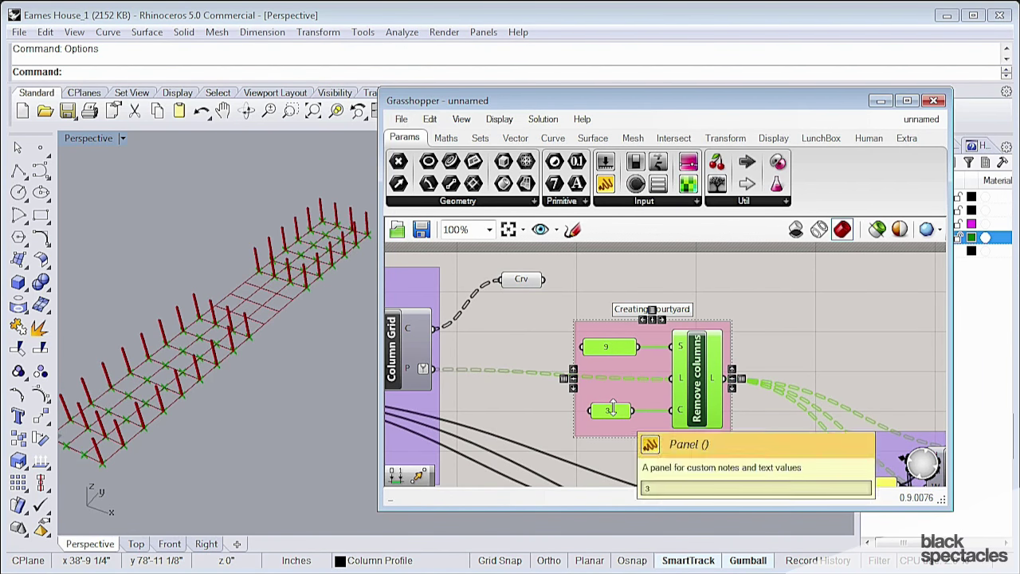
pyautogui.moveTo(657, 357); pyautogui.dragTo(646, 379, button='right')
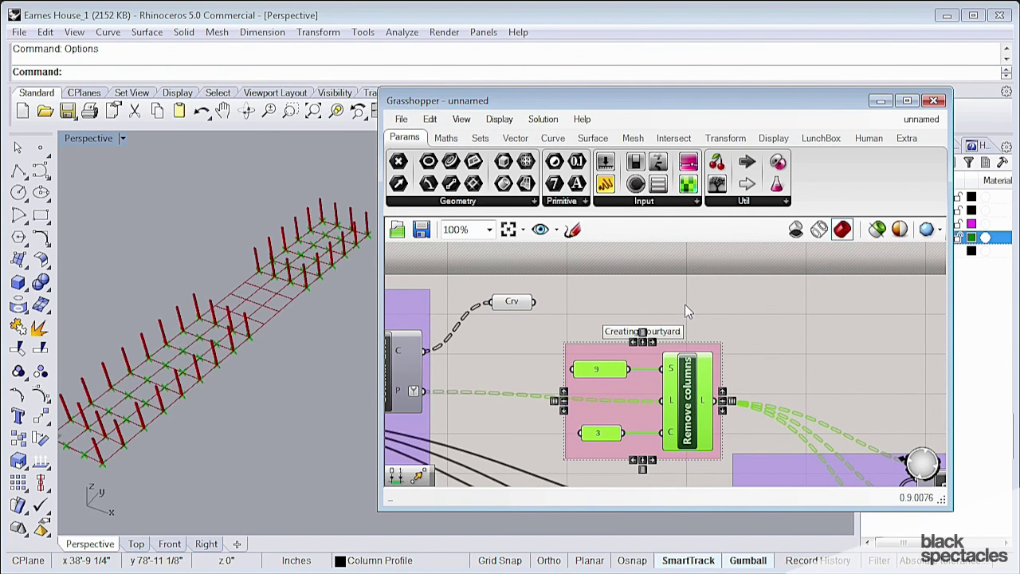
pyautogui.hotkey('ctrl', 'c')
pyautogui.hotkey('ctrl', 'v')
pyautogui.moveTo(683, 393); pyautogui.dragTo(679, 287)
pyautogui.click(721, 314)
pyautogui.moveTo(572, 297); pyautogui.dragTo(571, 318, button='right')
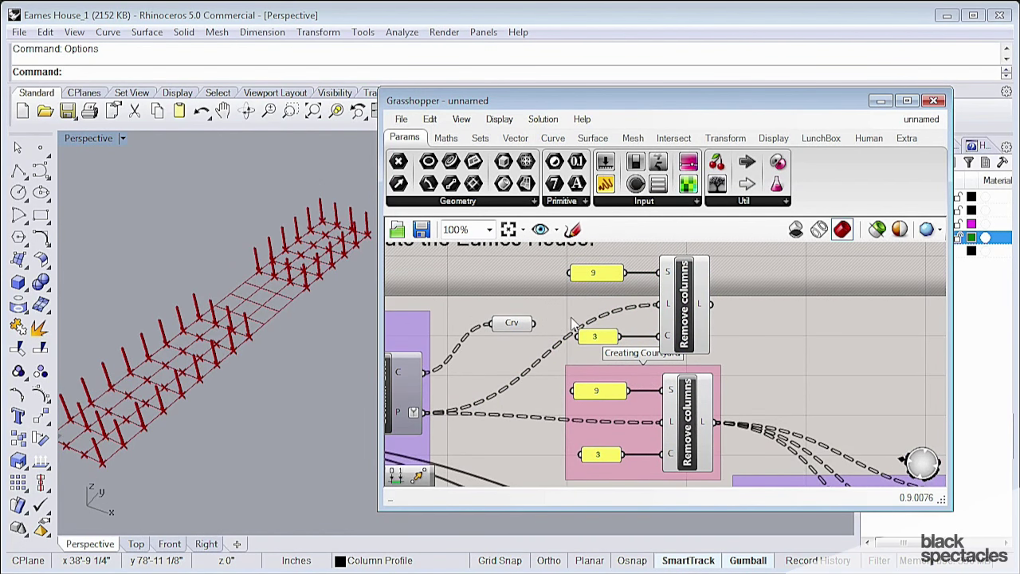
# - Connect the C output of the Column Grid cluster to the L input of the copied Remove columns cluster
pyautogui.click(526, 332)
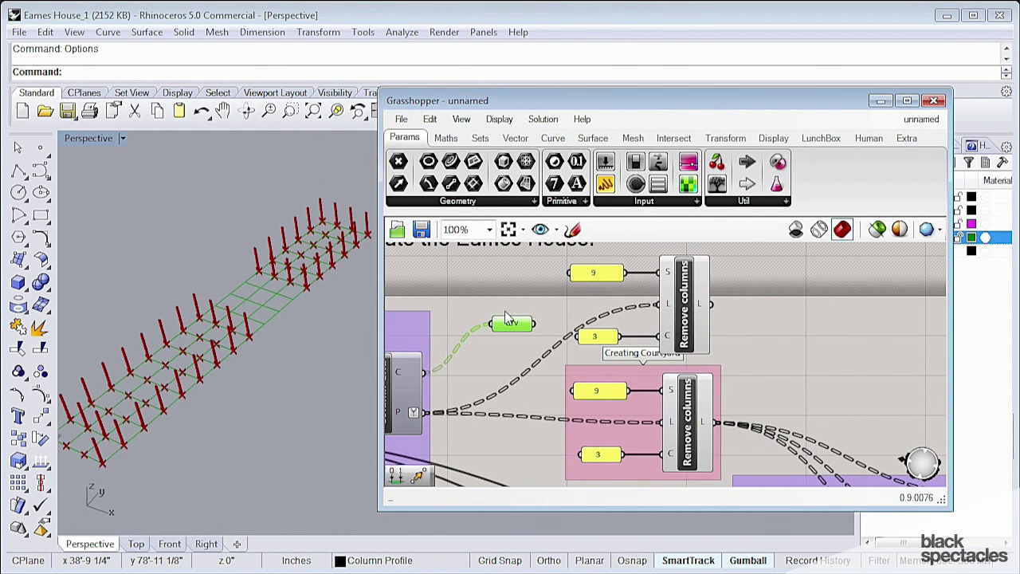
pyautogui.click(511, 286)
pyautogui.moveTo(477, 357); pyautogui.dragTo(504, 332, button='right')
pyautogui.moveTo(450, 347); pyautogui.dragTo(695, 286)
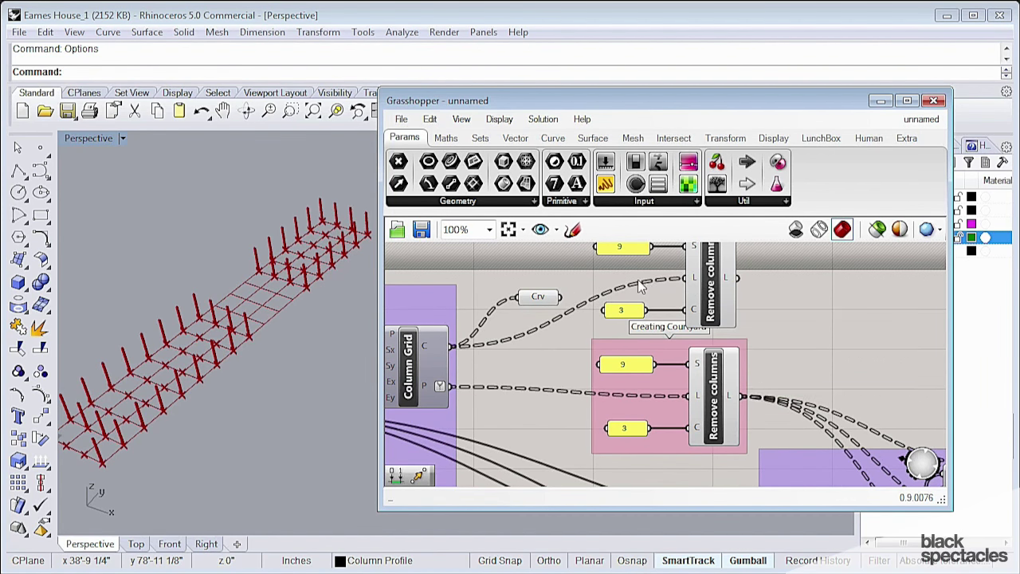
# - Delete the Crv parameter attached to the Column Grid's C output
pyautogui.click(538, 302)
pyautogui.moveTo(538, 301); pyautogui.dragTo(527, 348, button='right')
pyautogui.press('Delete')
pyautogui.moveTo(653, 321)
pyautogui.mouseDown(button='right')
pyautogui.moveTo(605, 317)
pyautogui.moveTo(605, 330)
pyautogui.moveTo(644, 351)
pyautogui.moveTo(653, 325)
pyautogui.mouseUp(button='right')
# - Set the copied Remove columns cluster's S panel to 8 and its C panel to 4
pyautogui.moveTo(341, 388); pyautogui.dragTo(196, 406, button='right')
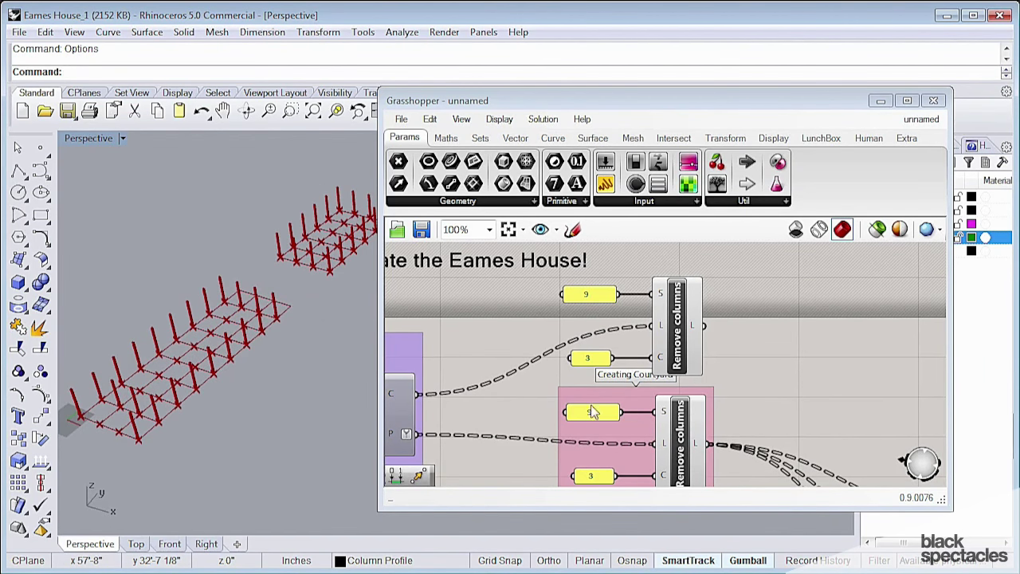
pyautogui.moveTo(594, 412); pyautogui.dragTo(597, 381, button='right')
pyautogui.moveTo(212, 421); pyautogui.dragTo(336, 388, button='right')
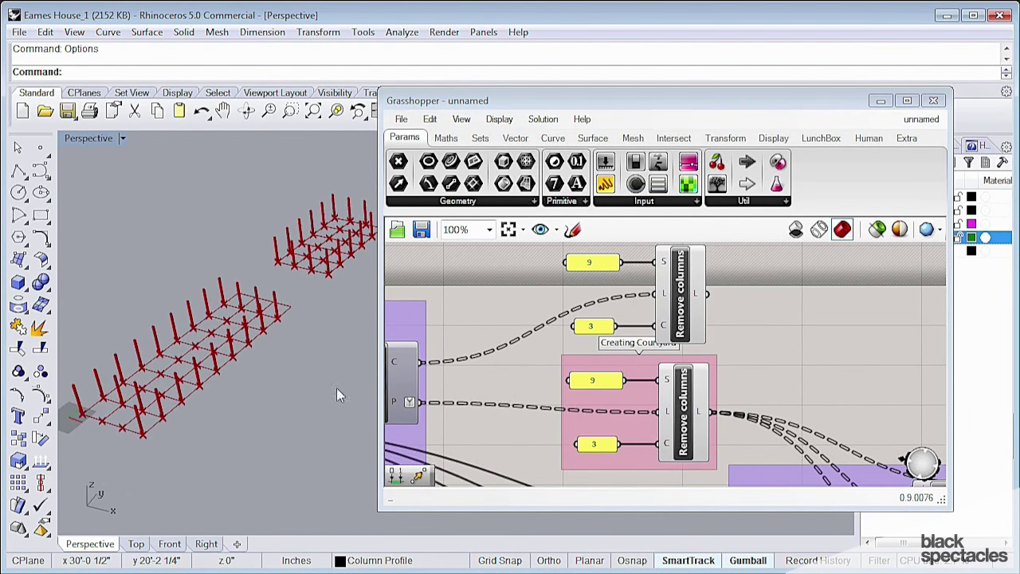
pyautogui.moveTo(292, 307); pyautogui.dragTo(270, 279, button='right')
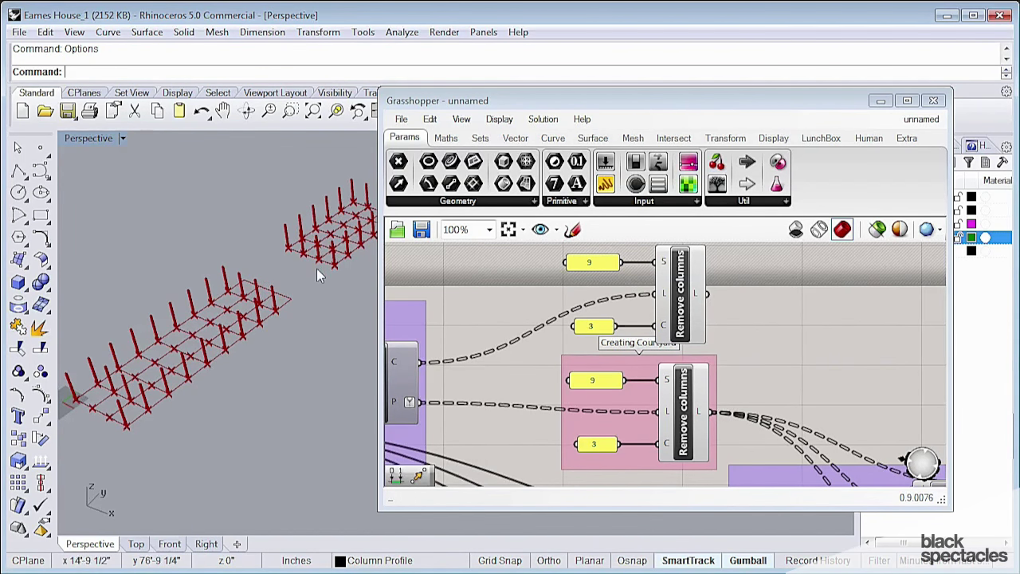
pyautogui.moveTo(316, 269); pyautogui.dragTo(298, 319, button='right')
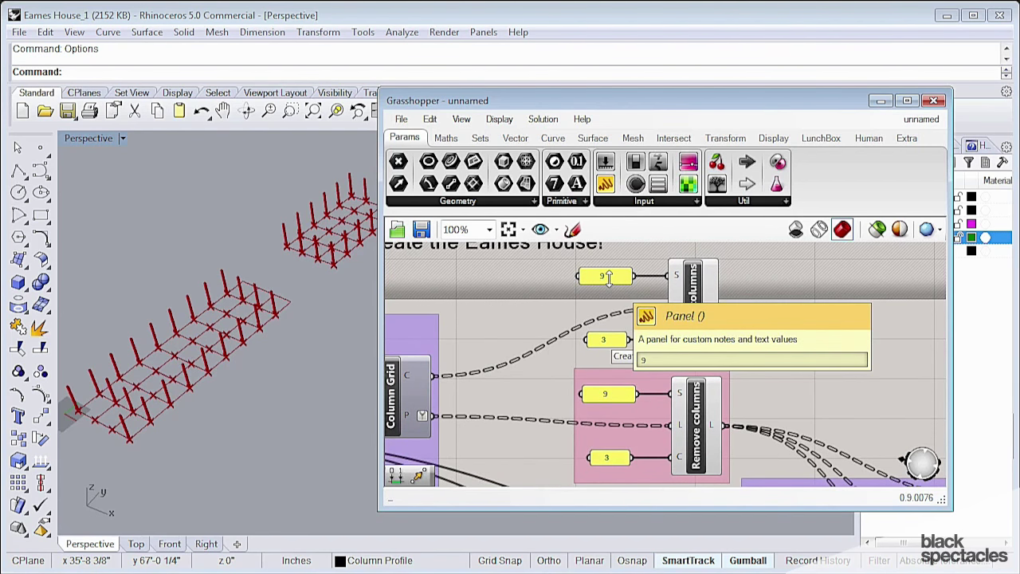
pyautogui.moveTo(614, 356); pyautogui.dragTo(615, 342, button='right')
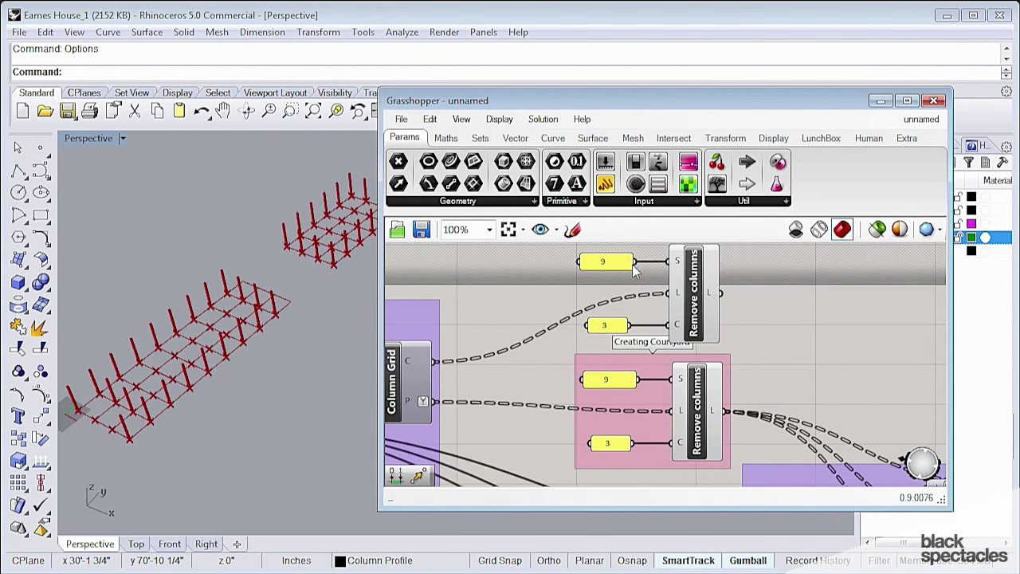
pyautogui.doubleClick(606, 262)
pyautogui.write('8')
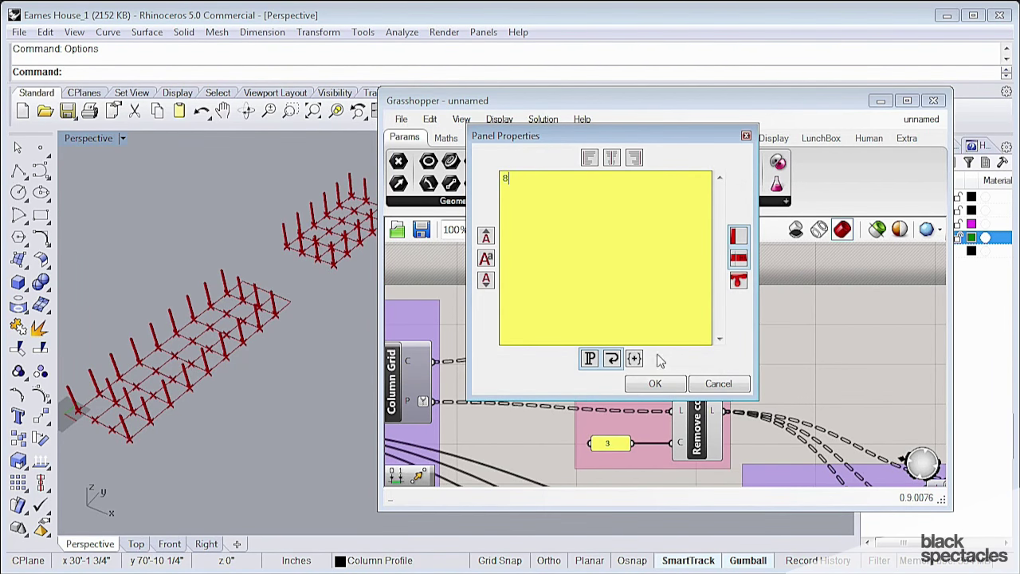
pyautogui.click(655, 384)
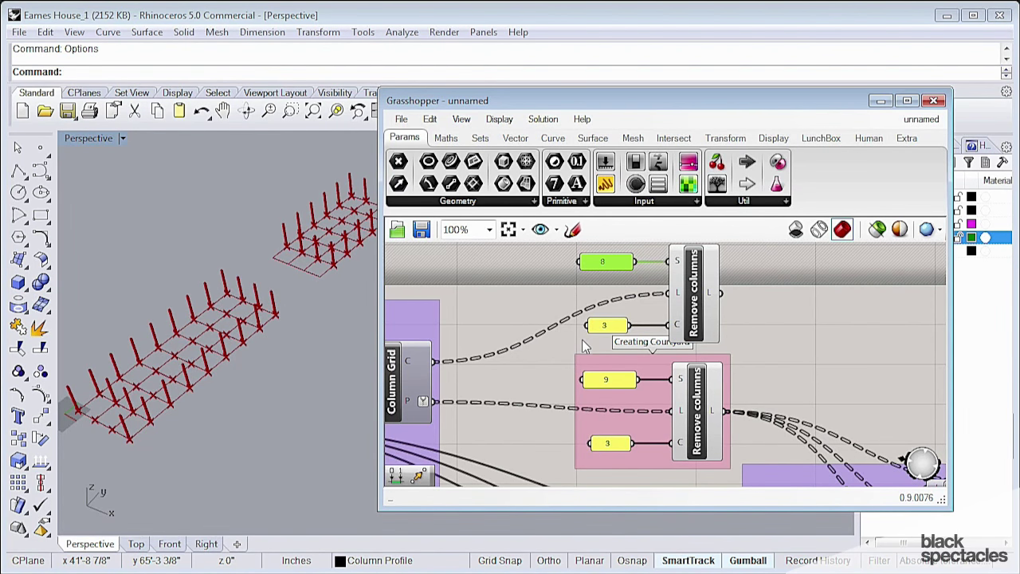
pyautogui.doubleClick(602, 326)
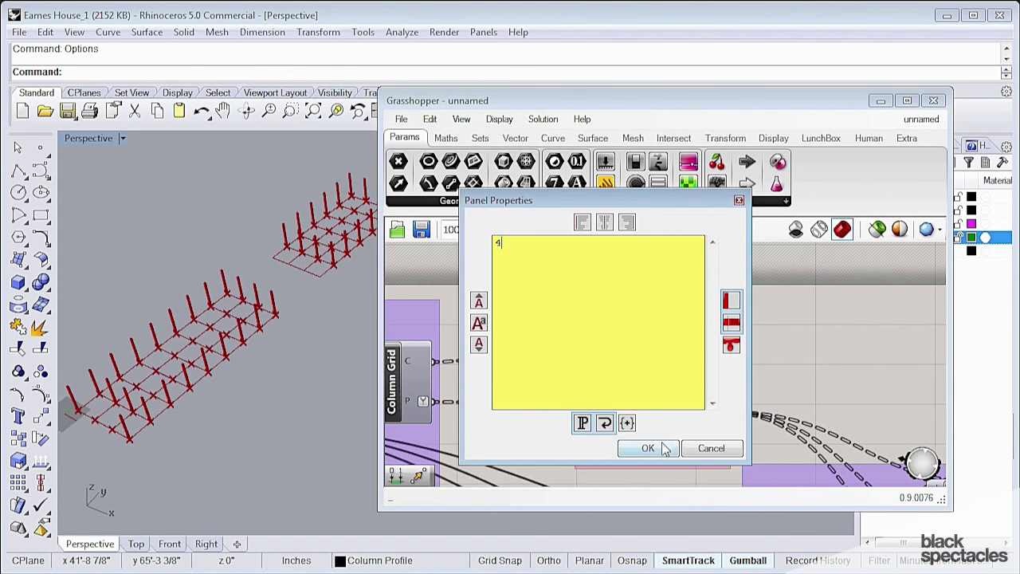
pyautogui.click(663, 448)
# - Examine the number knobs feeding the Column Grid and compare the panel values of both Remove columns clusters
pyautogui.moveTo(534, 389); pyautogui.dragTo(614, 365, button='right')
pyautogui.scroll(-2, 613, 365)
pyautogui.moveTo(551, 373); pyautogui.dragTo(653, 370, button='right')
pyautogui.scroll(1, 593, 353)
pyautogui.scroll(1, 509, 345)
pyautogui.moveTo(503, 423); pyautogui.dragTo(511, 381, button='right')
pyautogui.moveTo(501, 395); pyautogui.dragTo(518, 375)
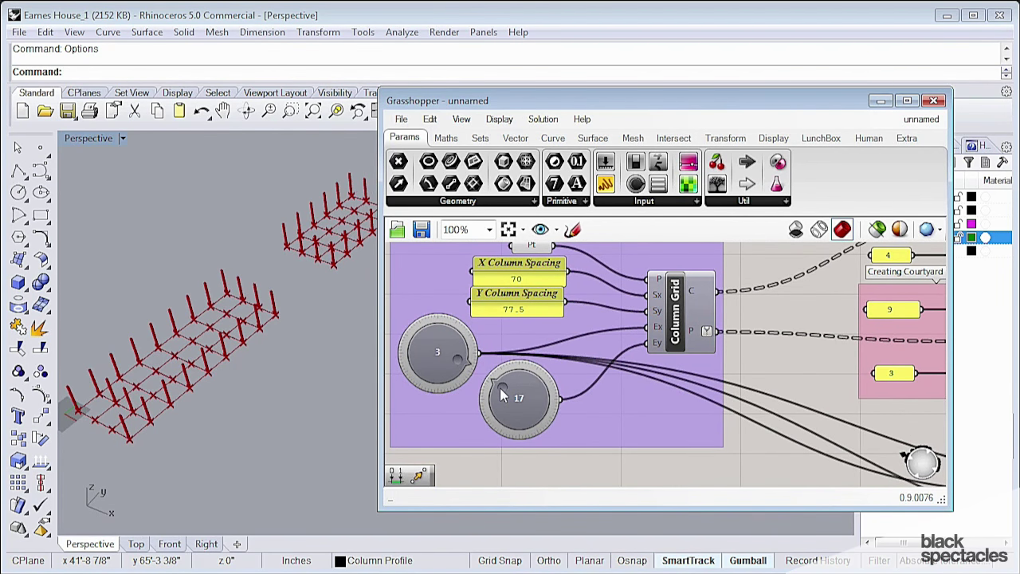
pyautogui.moveTo(867, 346); pyautogui.dragTo(590, 389, button='right')
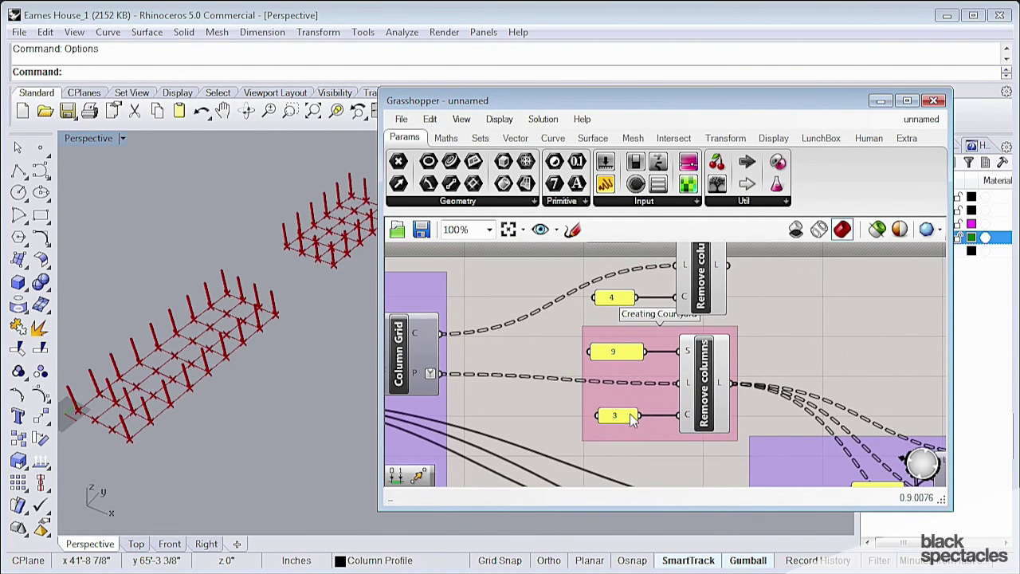
pyautogui.moveTo(646, 295); pyautogui.dragTo(629, 343, button='right')
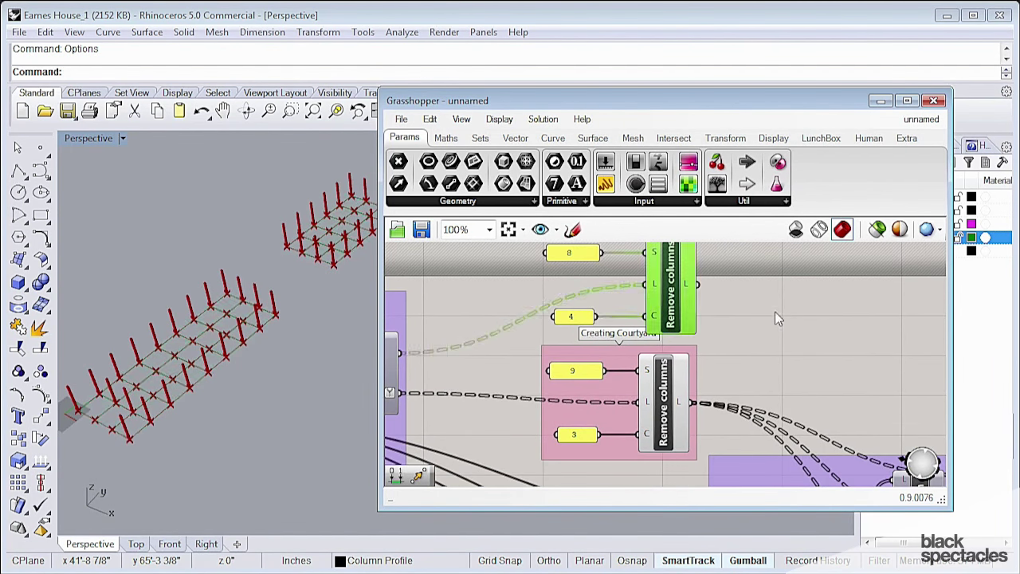
pyautogui.click(774, 312)
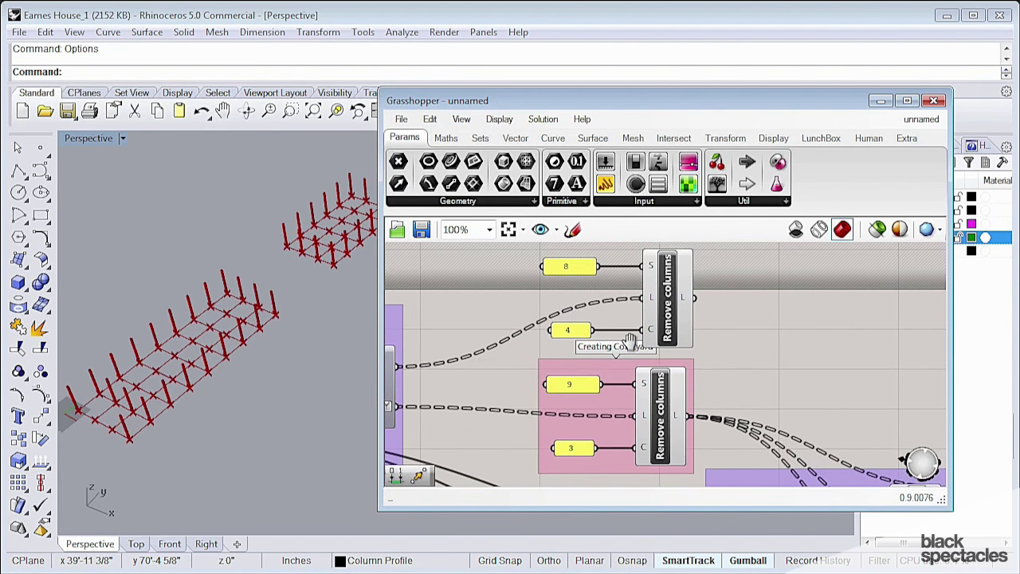
# - Shift the Creating Courtyard group slightly left and apply the expression x-1 to the S input of the copied Remove columns cluster
pyautogui.moveTo(627, 375); pyautogui.dragTo(610, 375)
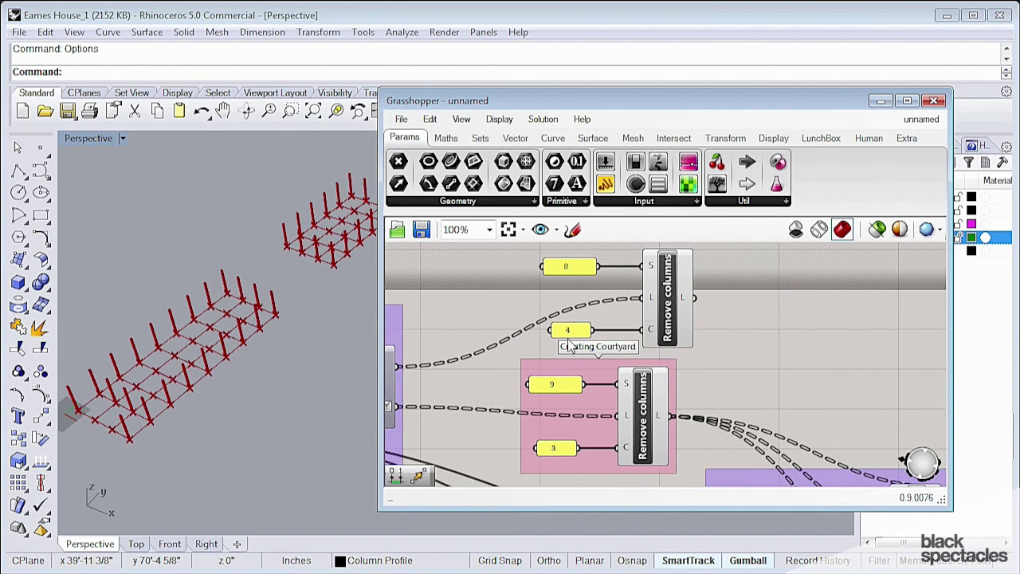
pyautogui.rightClick(655, 268)
pyautogui.moveTo(762, 431)
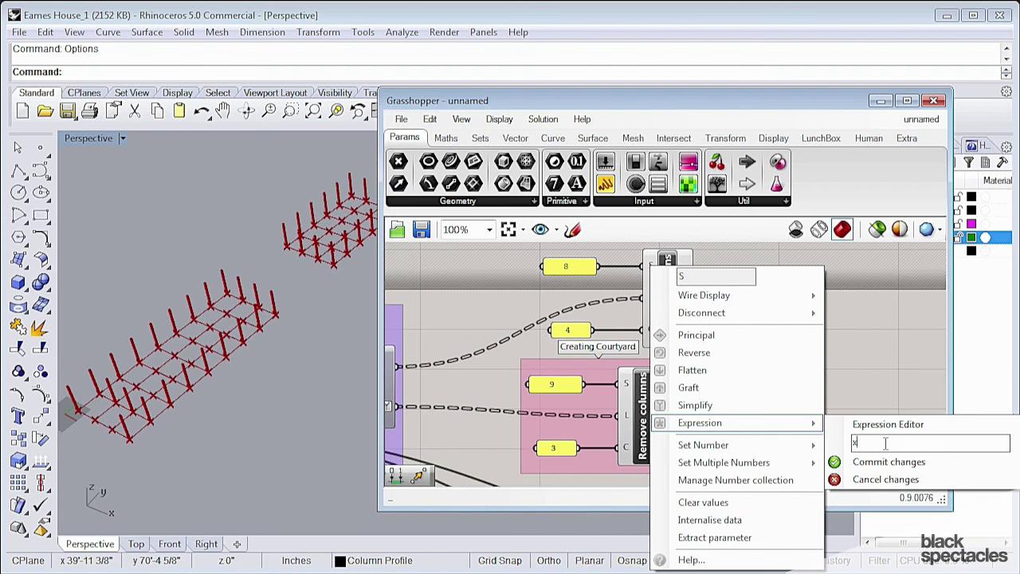
pyautogui.write('x-1')
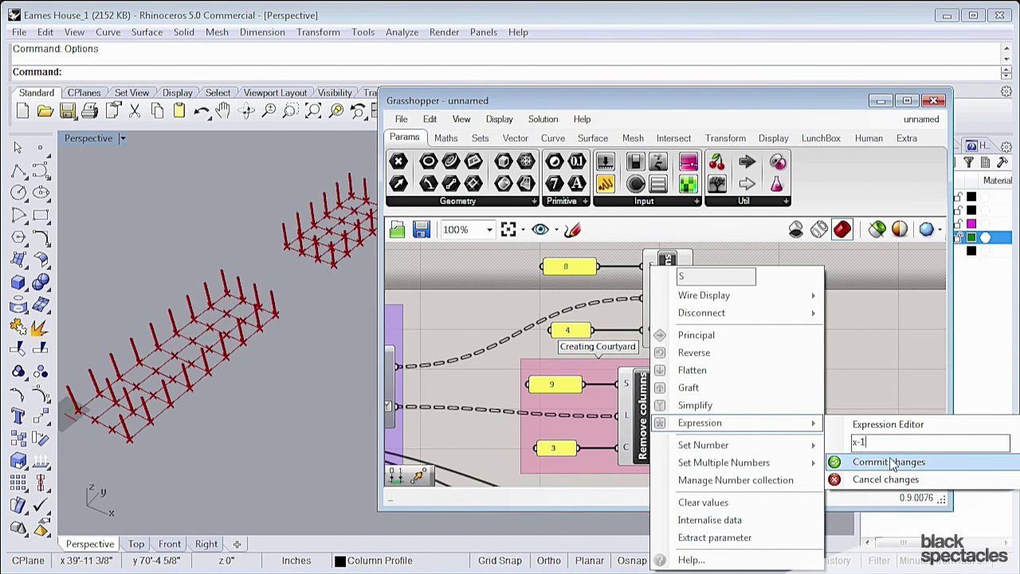
pyautogui.click(892, 464)
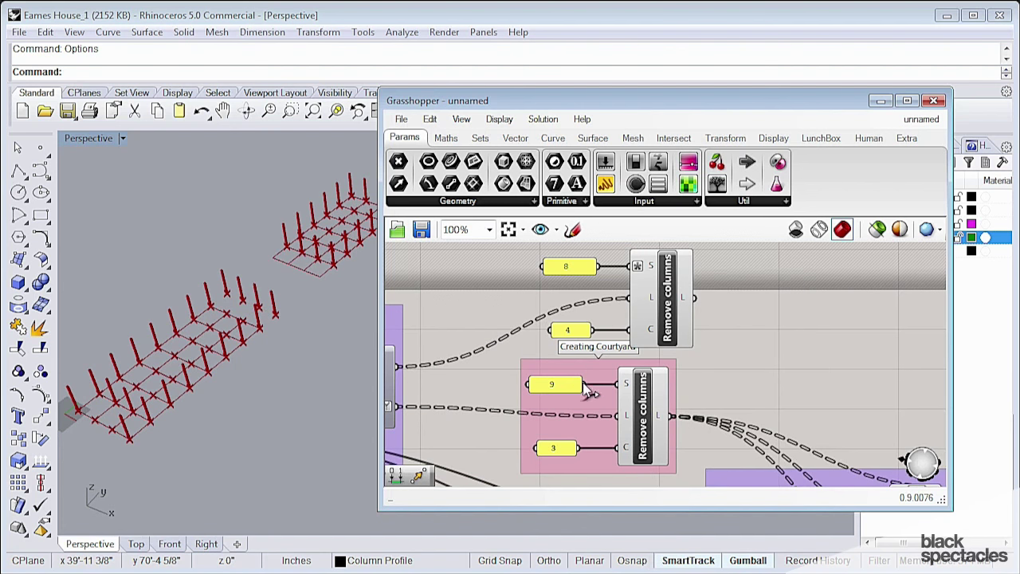
# - Wire the Creating Courtyard group's 9 panel to the copied cluster's S input and delete the copy's 8 panel
pyautogui.moveTo(586, 385); pyautogui.dragTo(630, 267)
pyautogui.click(580, 272)
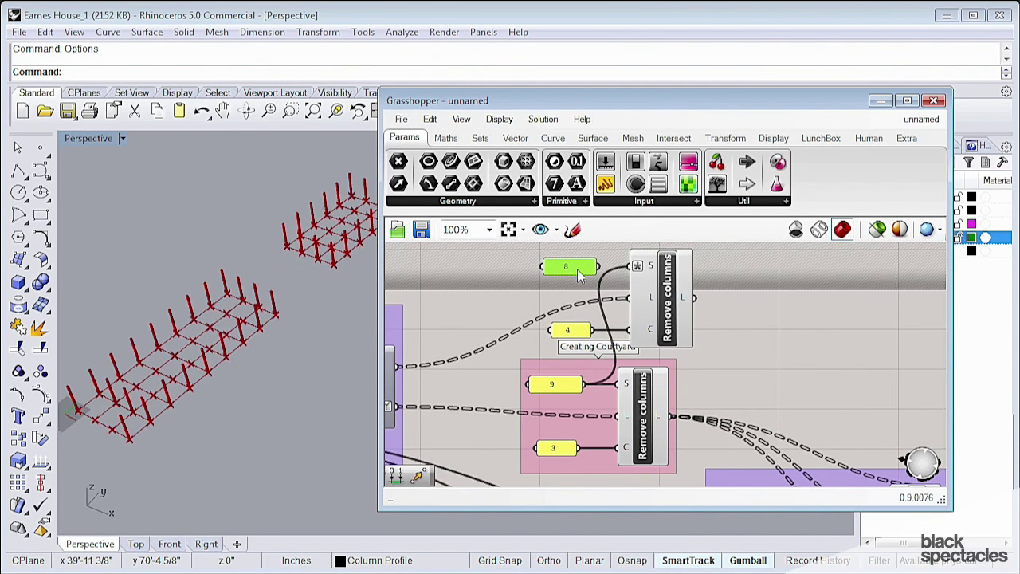
pyautogui.press('Delete')
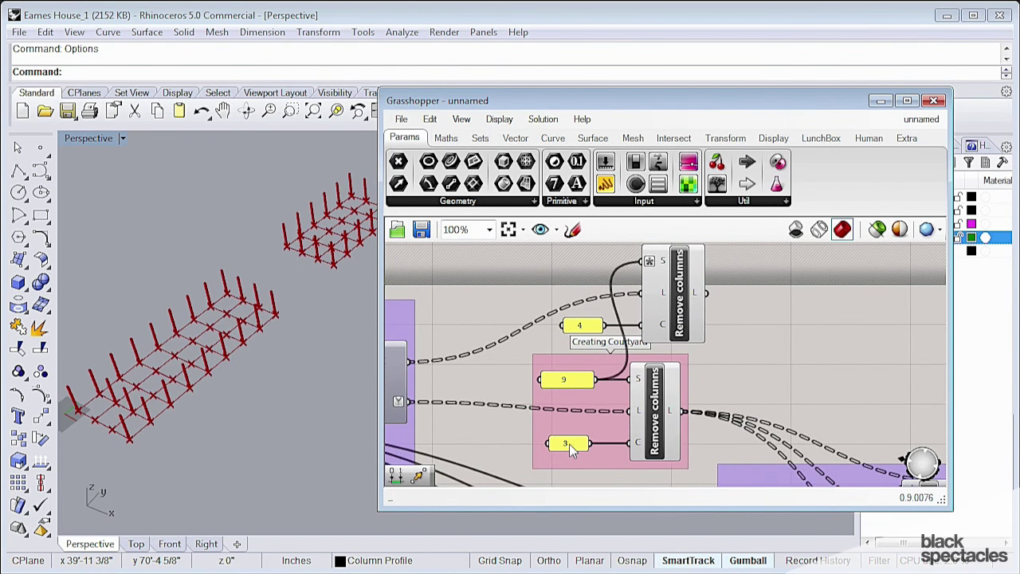
# - Apply the expression x+1 to the C input of the copied Remove columns cluster
pyautogui.rightClick(666, 330)
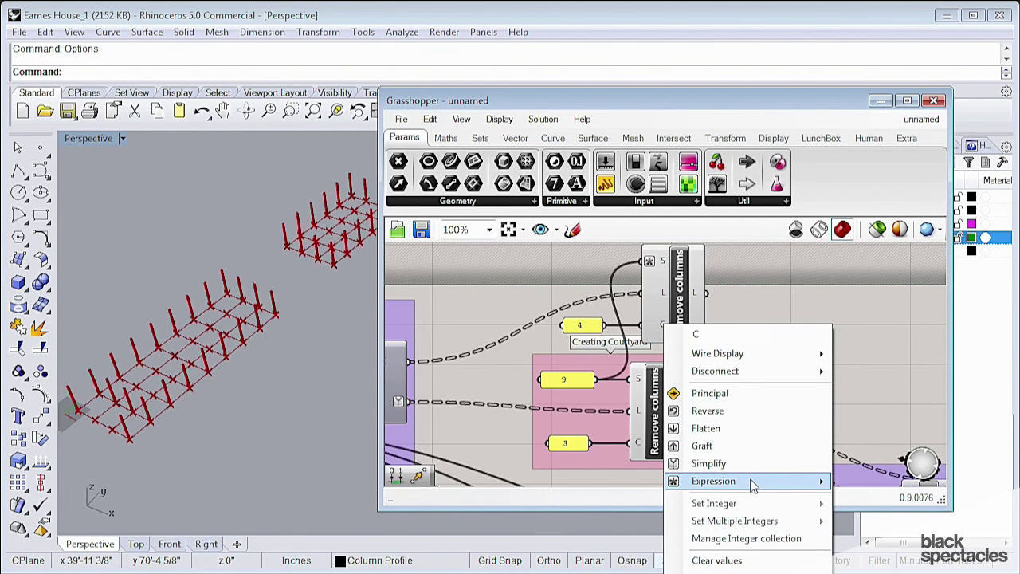
pyautogui.moveTo(754, 483)
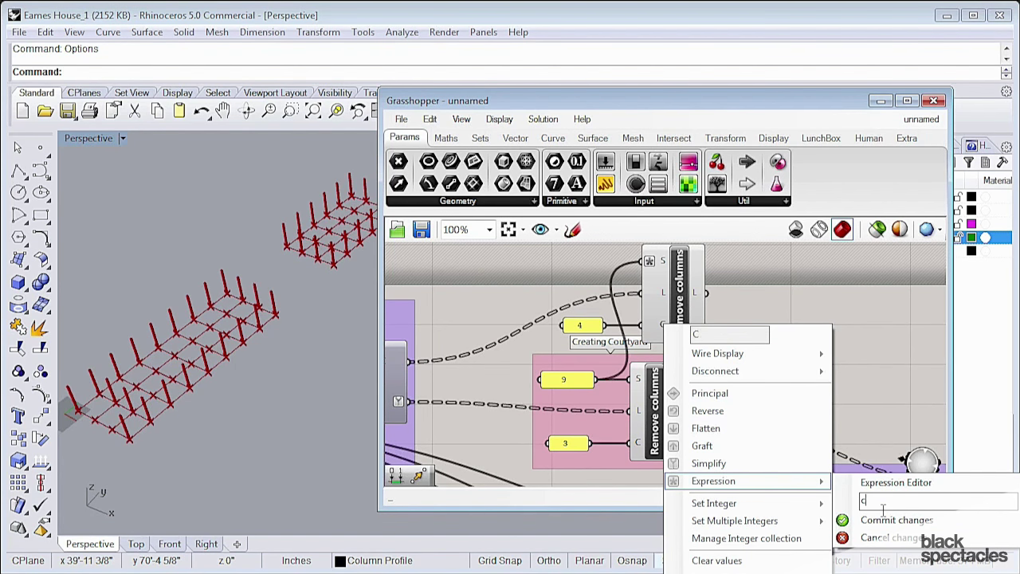
pyautogui.write('c+')
pyautogui.press('BackSpace')
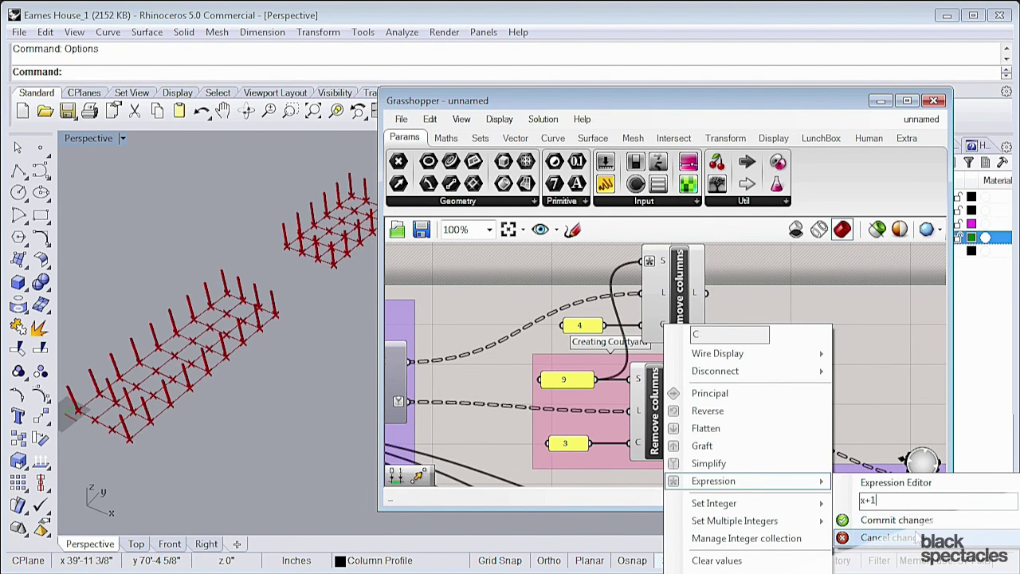
pyautogui.click(909, 522)
# - Wire the Creating Courtyard group's 3 panel to the copied cluster's C input and delete the copy's 4 panel
pyautogui.moveTo(590, 443); pyautogui.dragTo(640, 328)
pyautogui.moveTo(641, 330); pyautogui.dragTo(614, 340, button='right')
pyautogui.press('Delete')
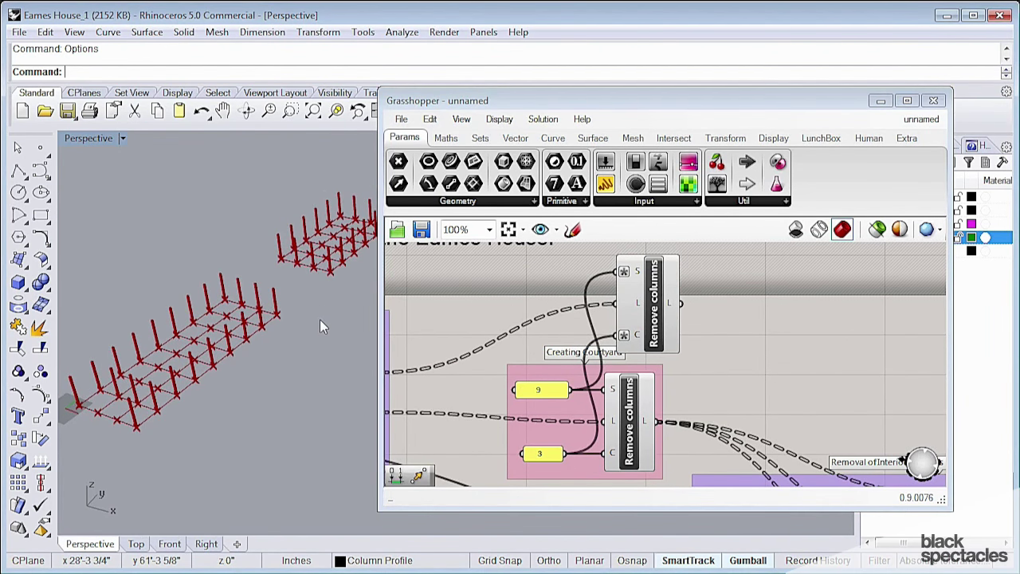
# - Set the panel feeding the S inputs of both Remove columns clusters to 10
pyautogui.moveTo(320, 319); pyautogui.dragTo(245, 309, button='right')
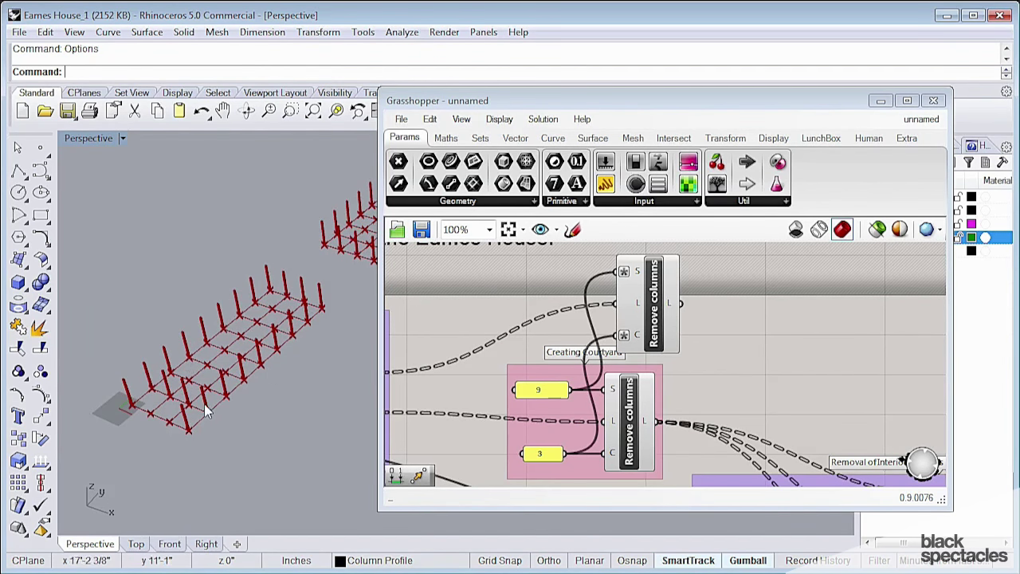
pyautogui.moveTo(511, 369); pyautogui.dragTo(517, 326, button='right')
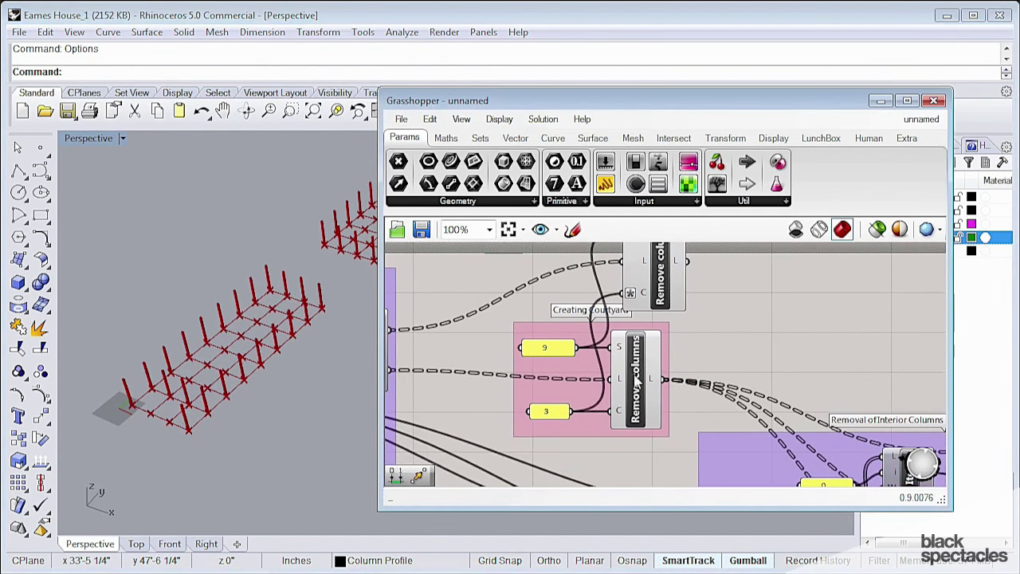
pyautogui.moveTo(607, 309); pyautogui.dragTo(613, 335, button='right')
pyautogui.scroll(1, 601, 389)
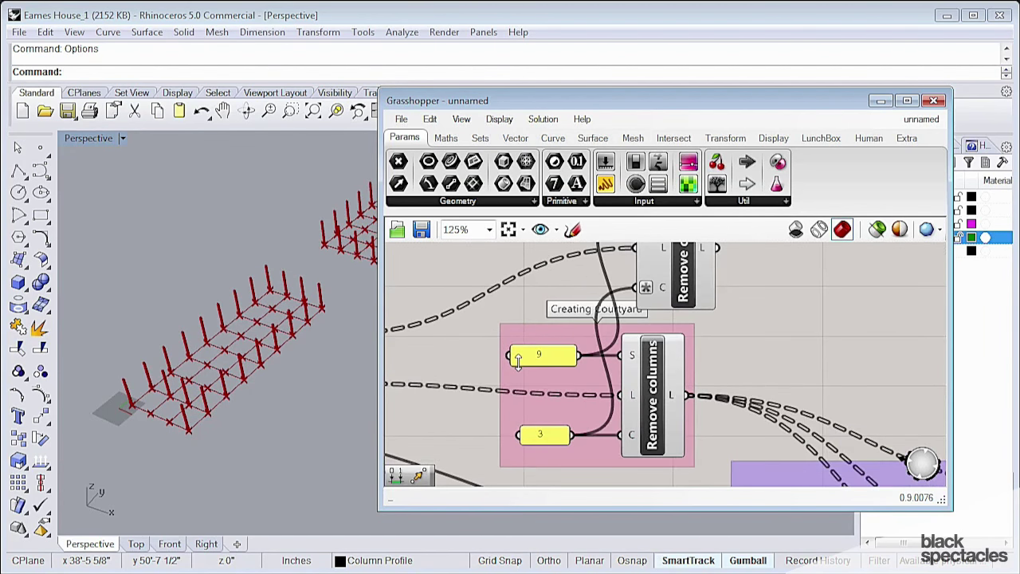
pyautogui.doubleClick(539, 360)
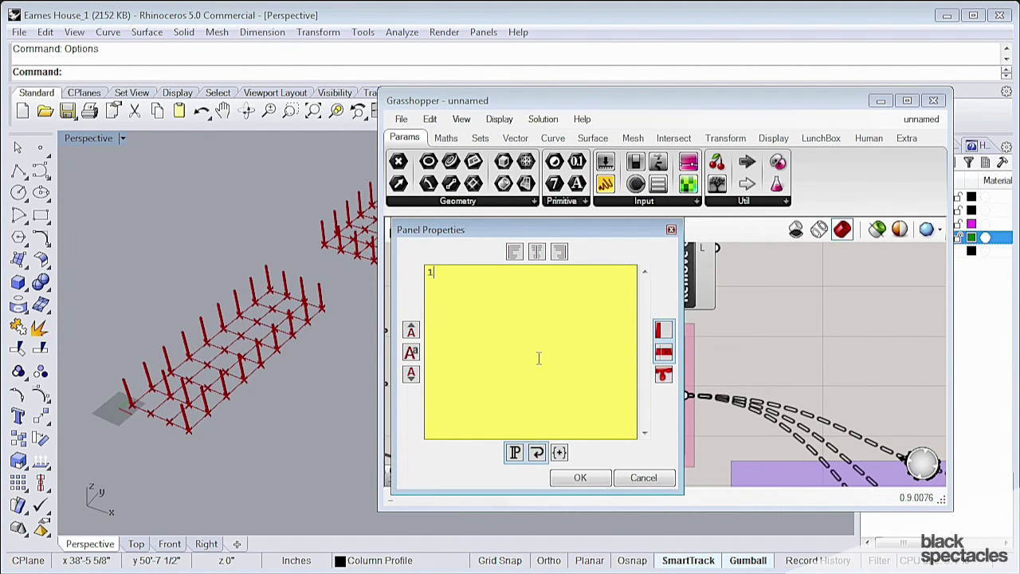
pyautogui.click(583, 483)
# - Set the panel feeding the S inputs of both Remove columns clusters to 12
pyautogui.doubleClick(558, 360)
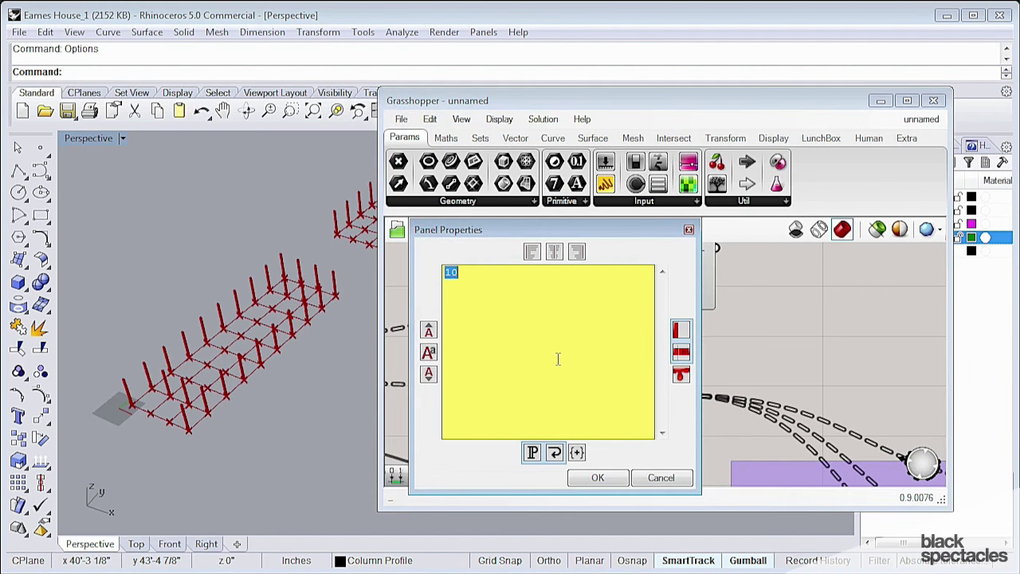
pyautogui.write('1 2')
pyautogui.click(597, 477)
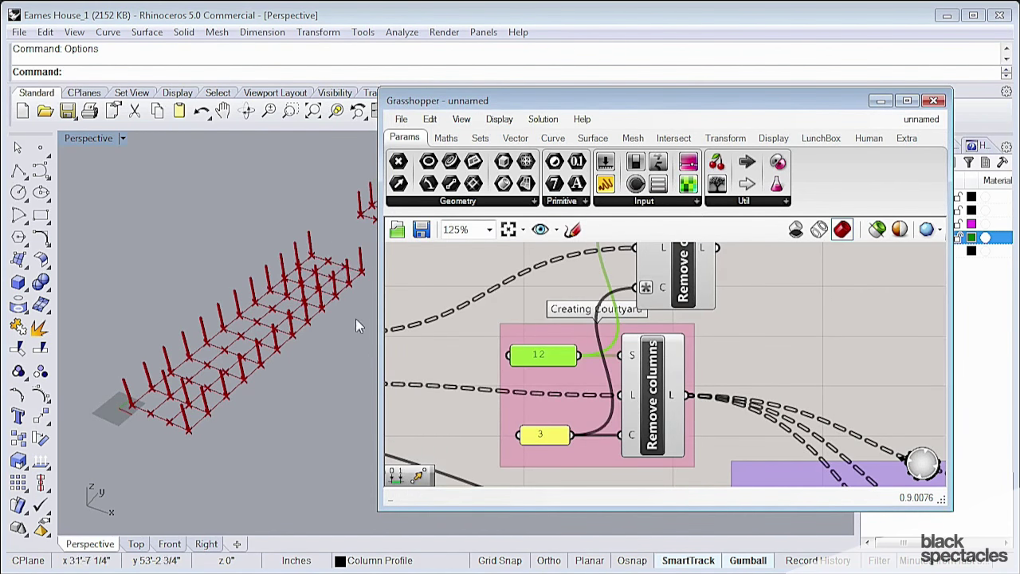
# - Set the panel feeding the S inputs of both Remove columns clusters to 9
pyautogui.doubleClick(547, 355)
pyautogui.write('9')
pyautogui.click(588, 478)
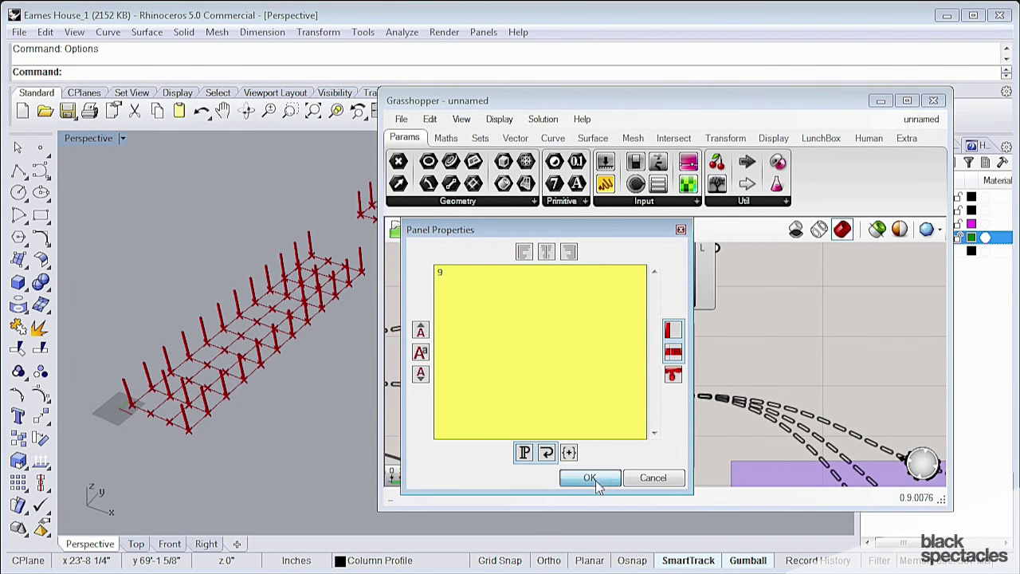
pyautogui.click(244, 388)
pyautogui.scroll(-4, 261, 363)
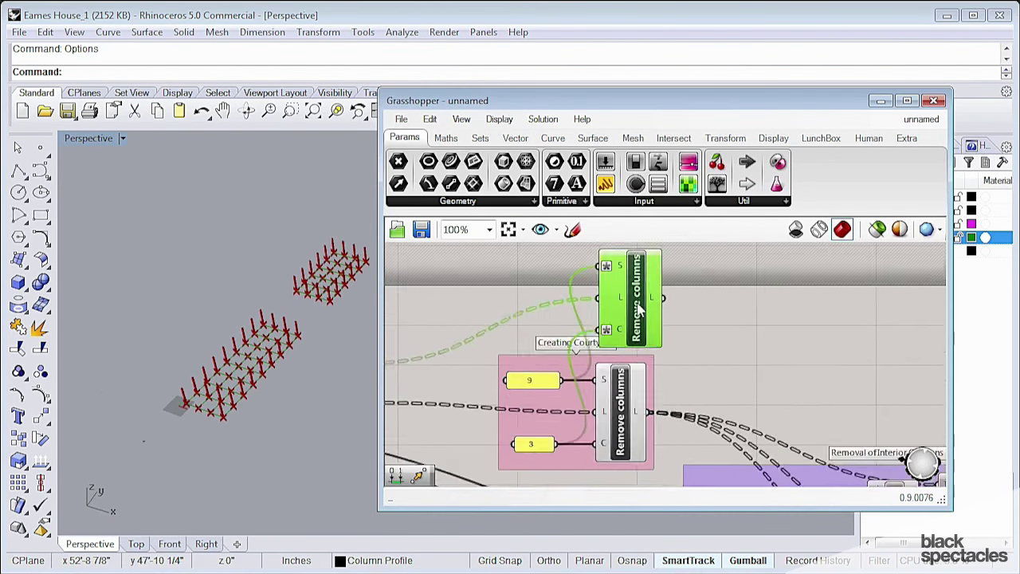
# - Rename the copied cluster above the Creating Courtyard group to "Remove cells"
pyautogui.scroll(-1, 642, 305)
pyautogui.moveTo(643, 305); pyautogui.dragTo(656, 321, button='right')
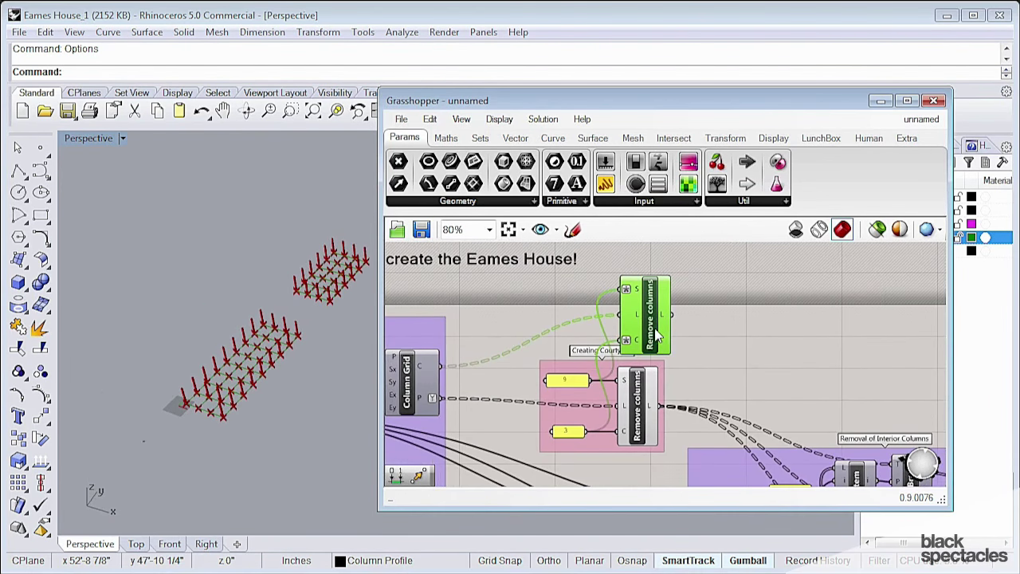
pyautogui.moveTo(656, 330); pyautogui.dragTo(649, 332)
pyautogui.scroll(1, 605, 367)
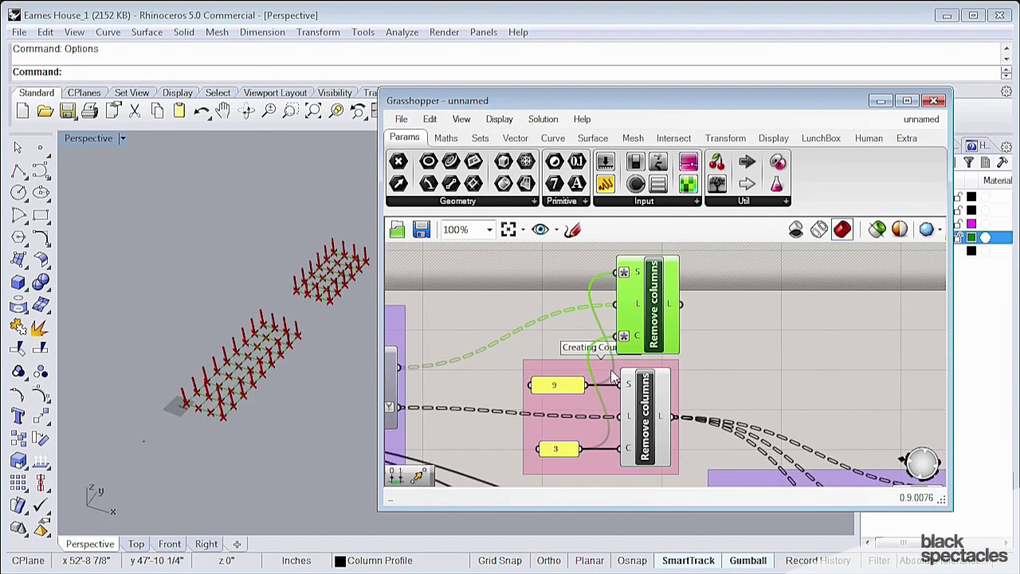
pyautogui.rightClick(660, 309)
pyautogui.moveTo(772, 314); pyautogui.dragTo(727, 313)
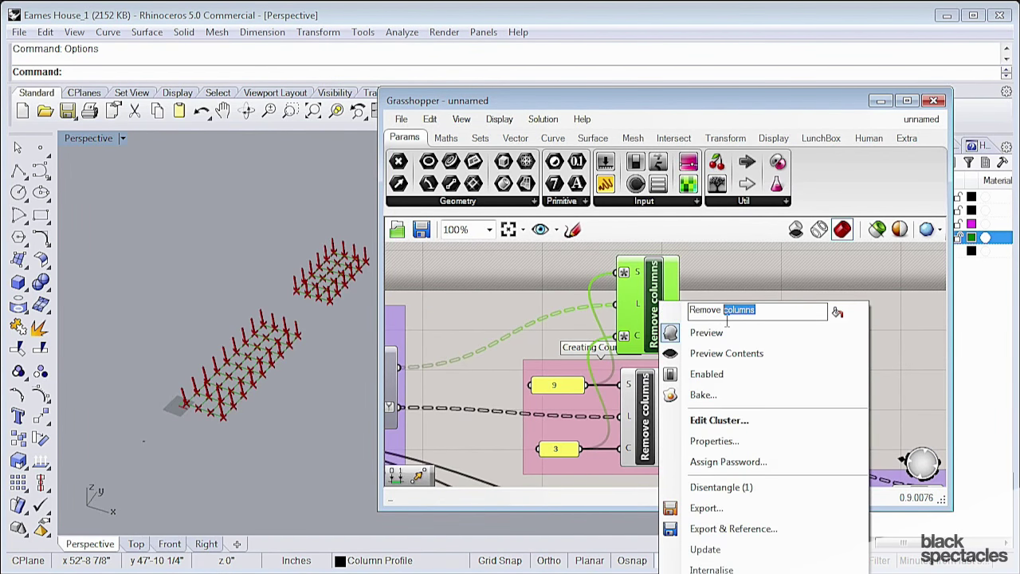
pyautogui.write('cells')
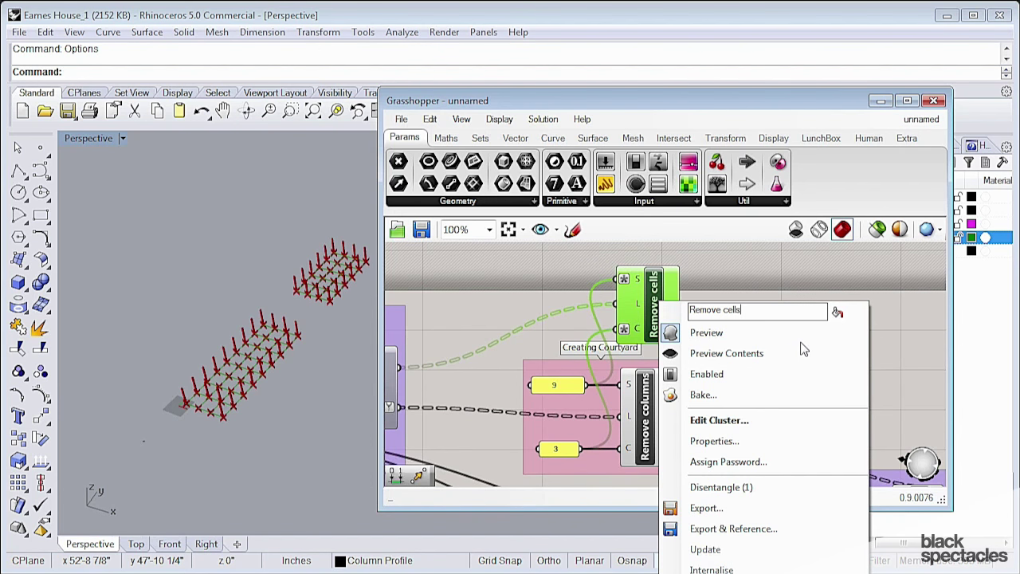
pyautogui.click(790, 275)
# - Look inside the Remove columns cluster and return to the parent definition without saving changes
pyautogui.scroll(1, 748, 313)
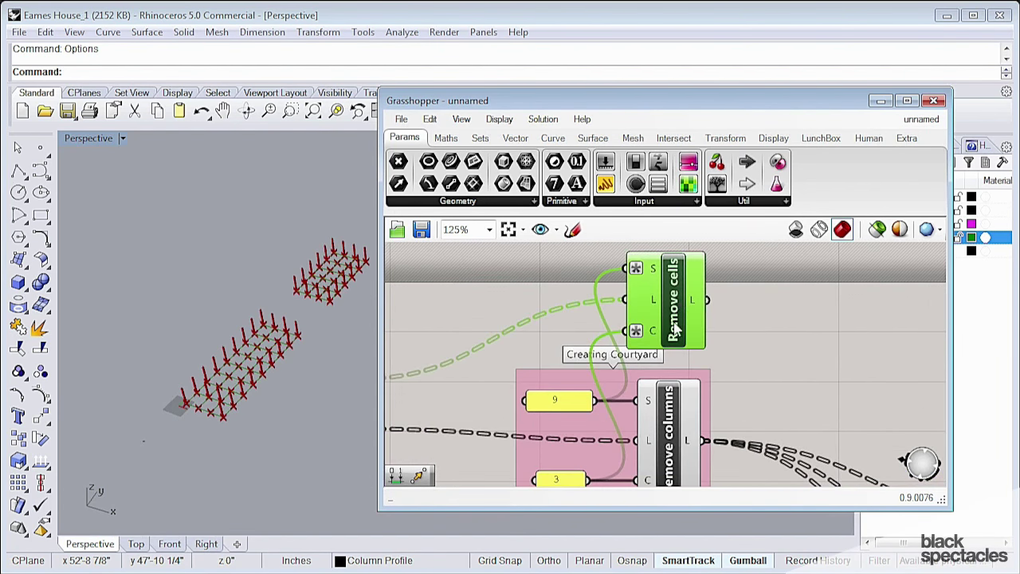
pyautogui.moveTo(698, 360); pyautogui.dragTo(678, 323, button='right')
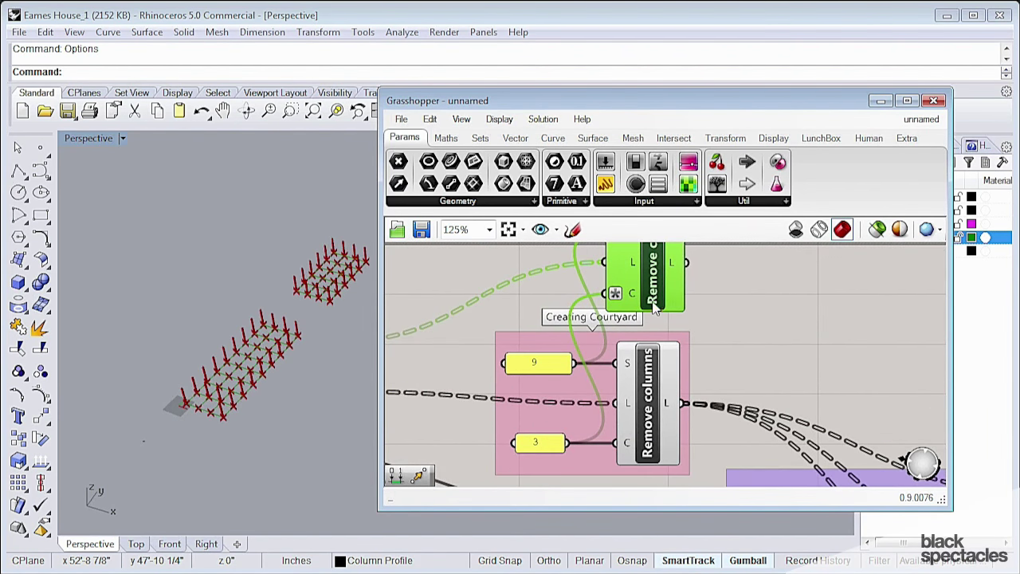
pyautogui.moveTo(649, 325); pyautogui.dragTo(648, 366, button='right')
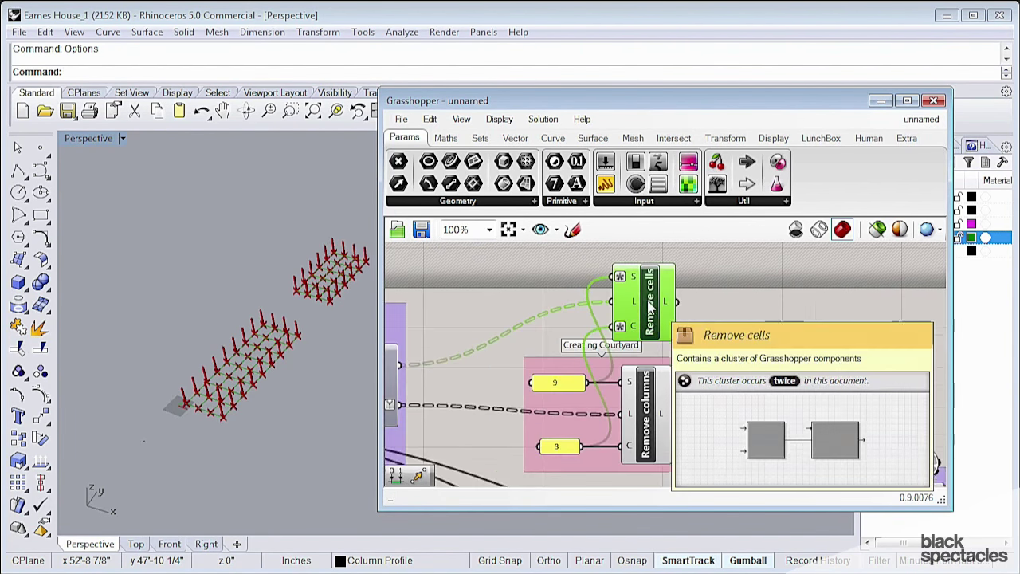
pyautogui.scroll(-2, 649, 307)
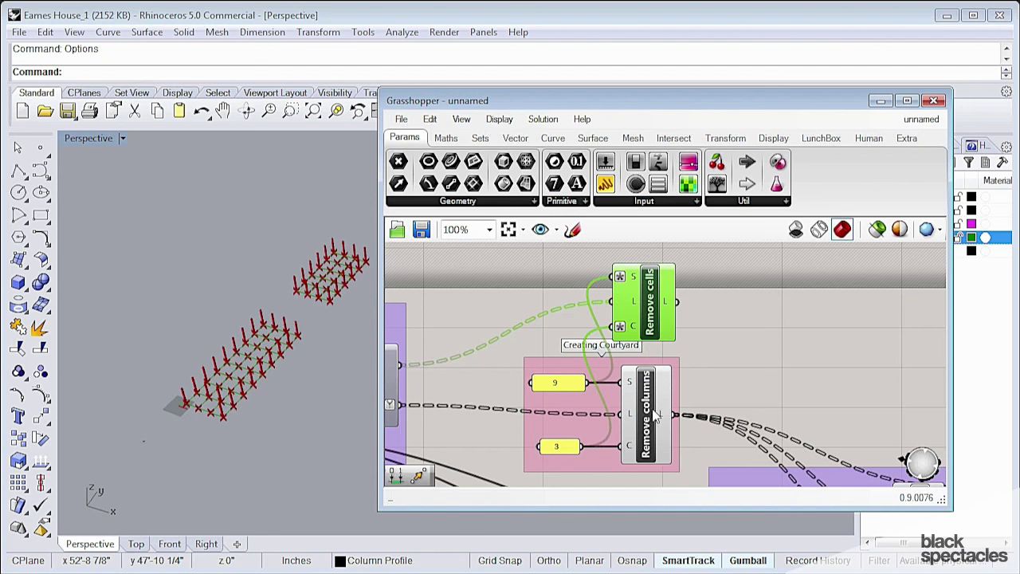
pyautogui.doubleClick(647, 422)
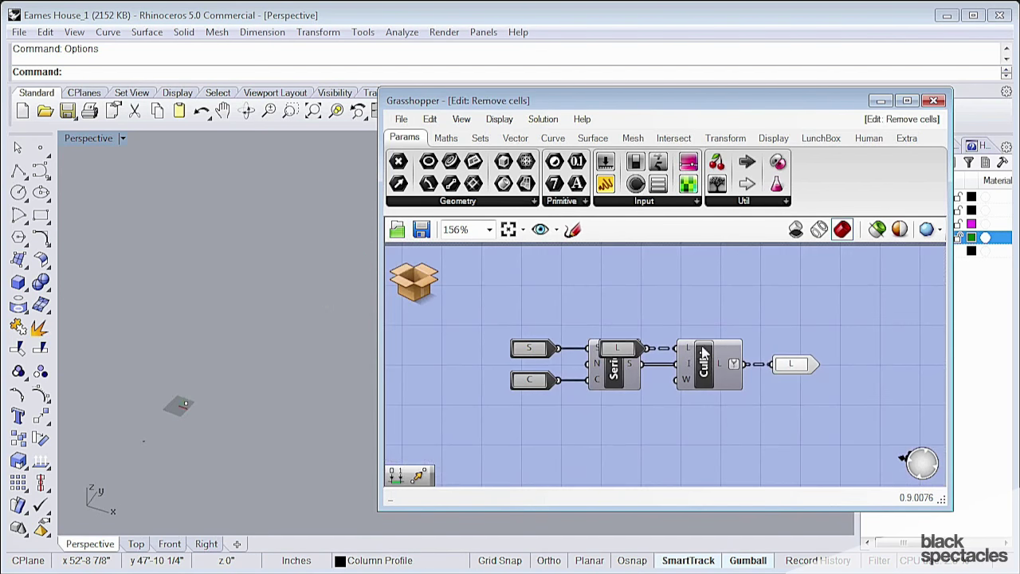
pyautogui.click(413, 274)
pyautogui.click(444, 280)
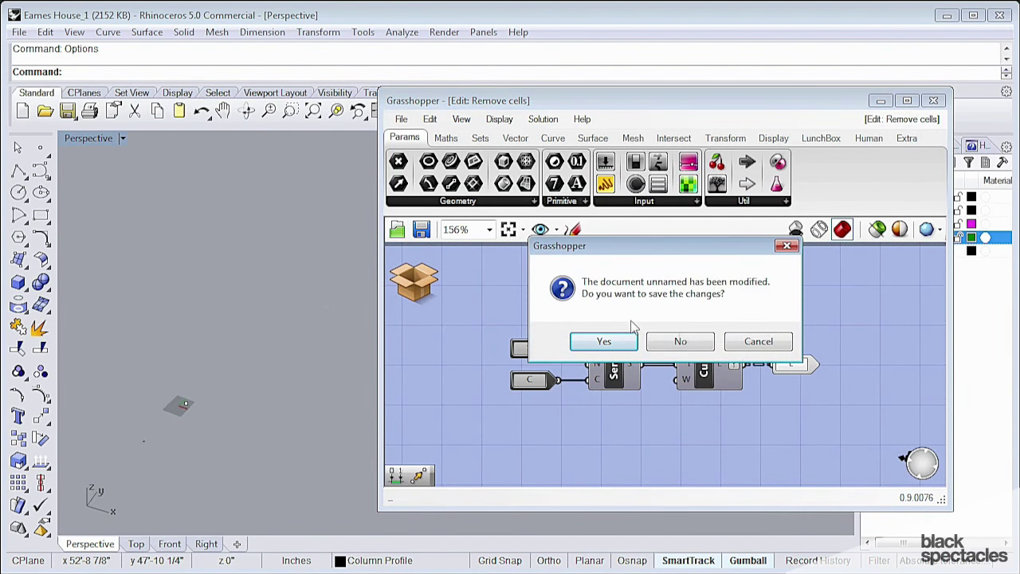
pyautogui.click(680, 341)
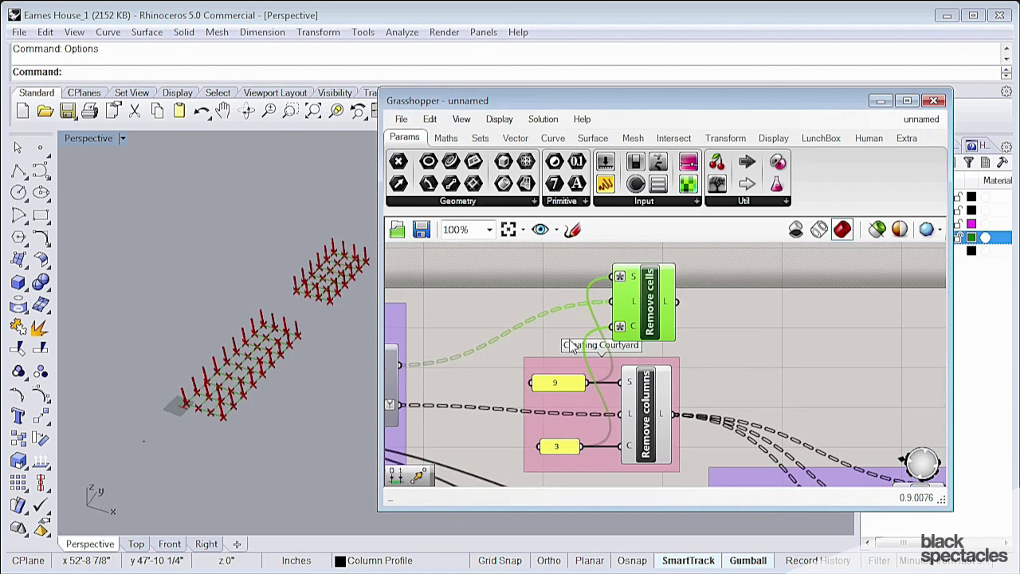
# - Inside the Remove cells cluster, move the Series component and its S and C inputs below the L input, and save the change to all copies
pyautogui.doubleClick(651, 308)
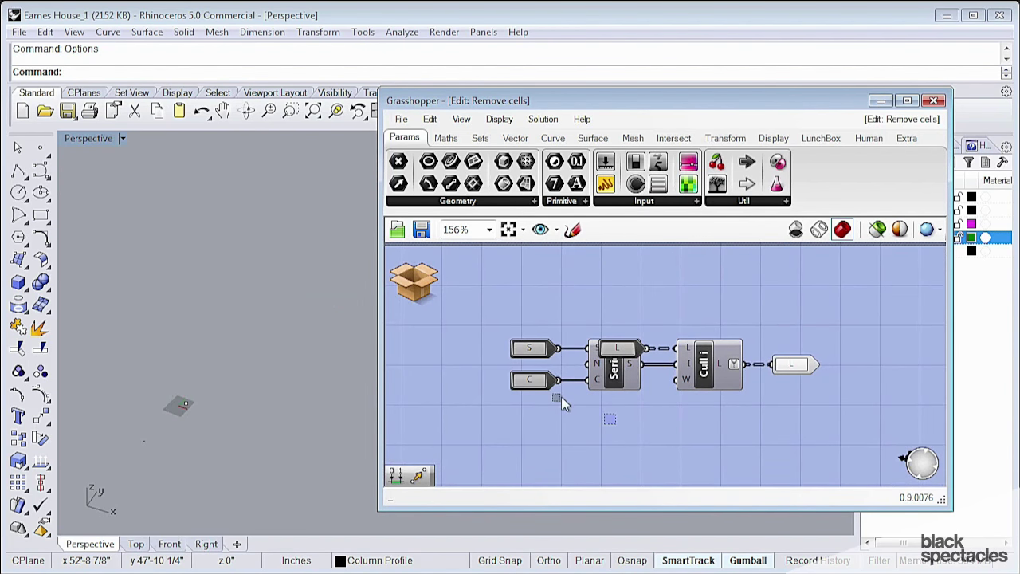
pyautogui.moveTo(561, 396); pyautogui.dragTo(510, 369)
pyautogui.moveTo(598, 371); pyautogui.dragTo(600, 405)
pyautogui.moveTo(529, 347); pyautogui.dragTo(533, 379)
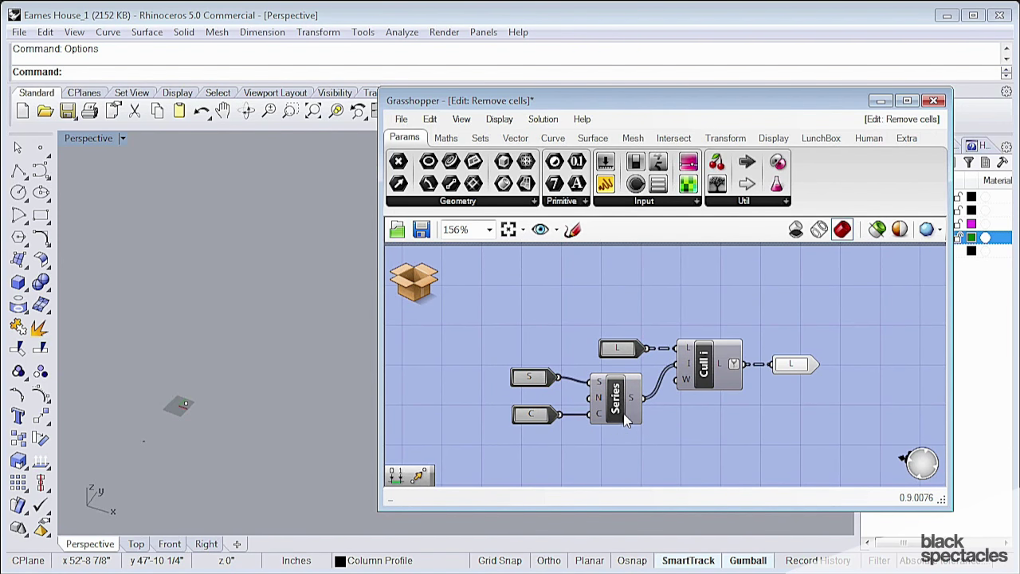
pyautogui.moveTo(632, 405)
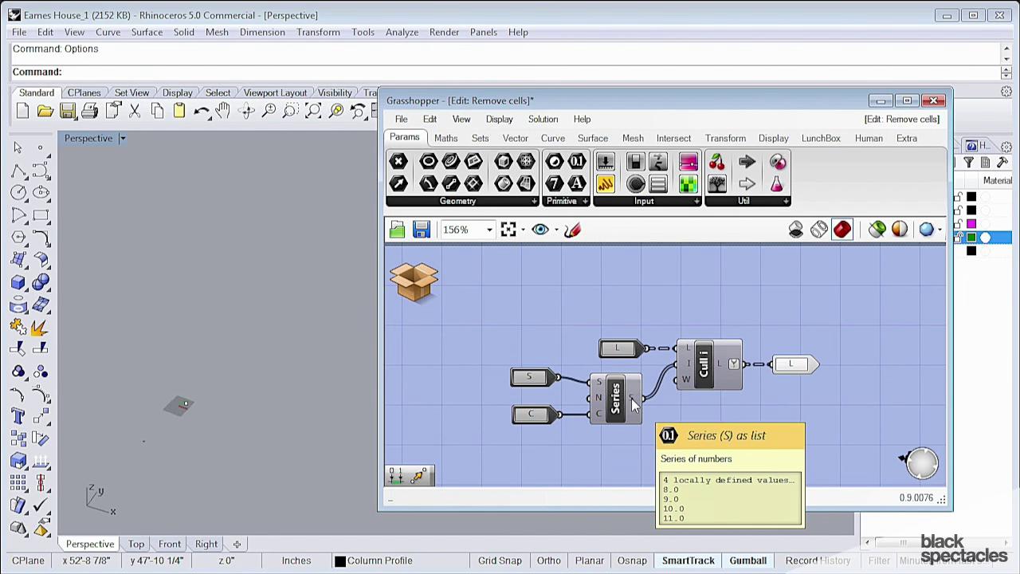
pyautogui.moveTo(691, 351)
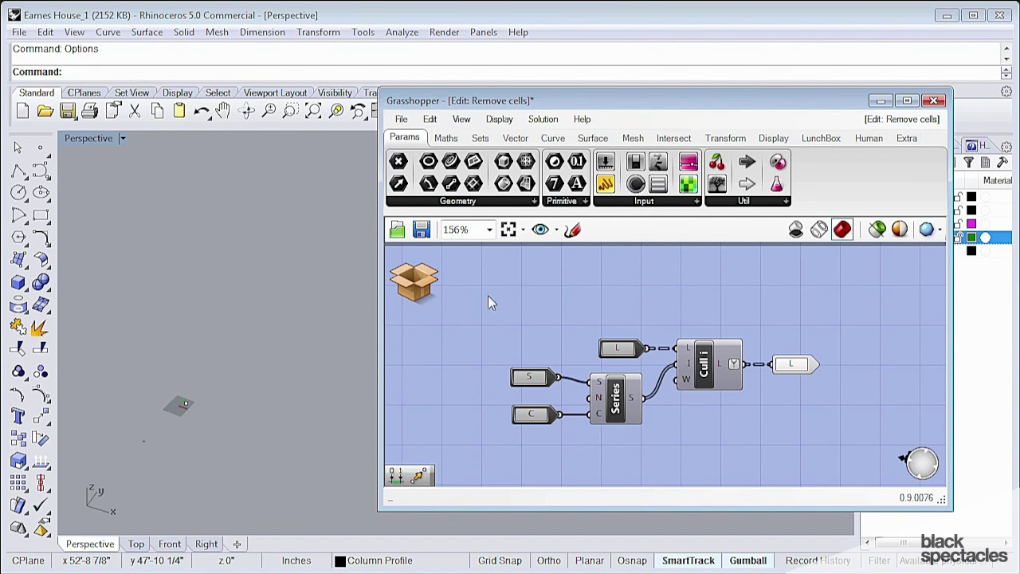
pyautogui.click(420, 283)
pyautogui.click(443, 283)
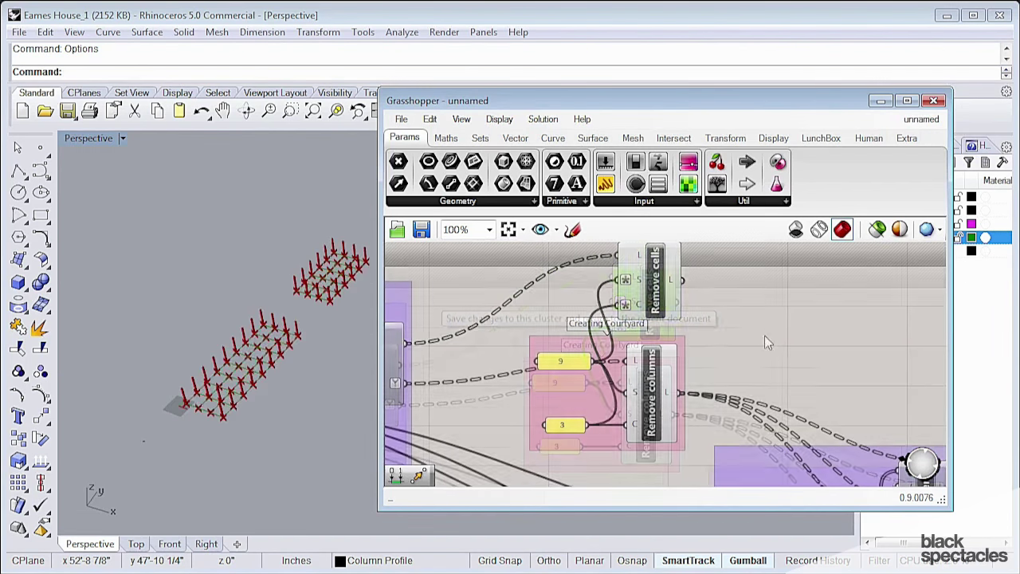
# - Add a cluster input N wired to the Series component's step inside Remove cells, and save it to both cluster copies
pyautogui.doubleClick(642, 302)
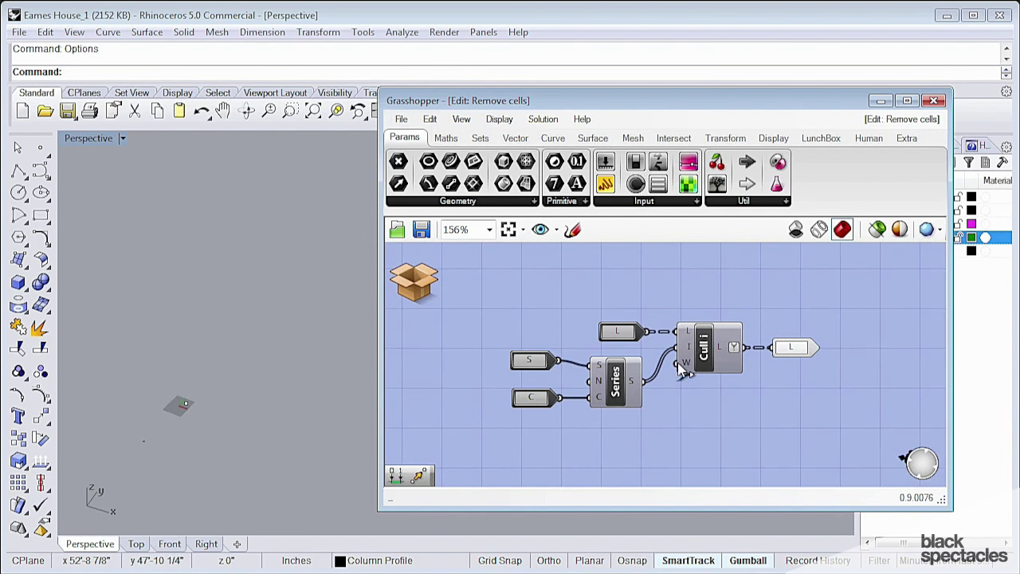
pyautogui.moveTo(595, 380)
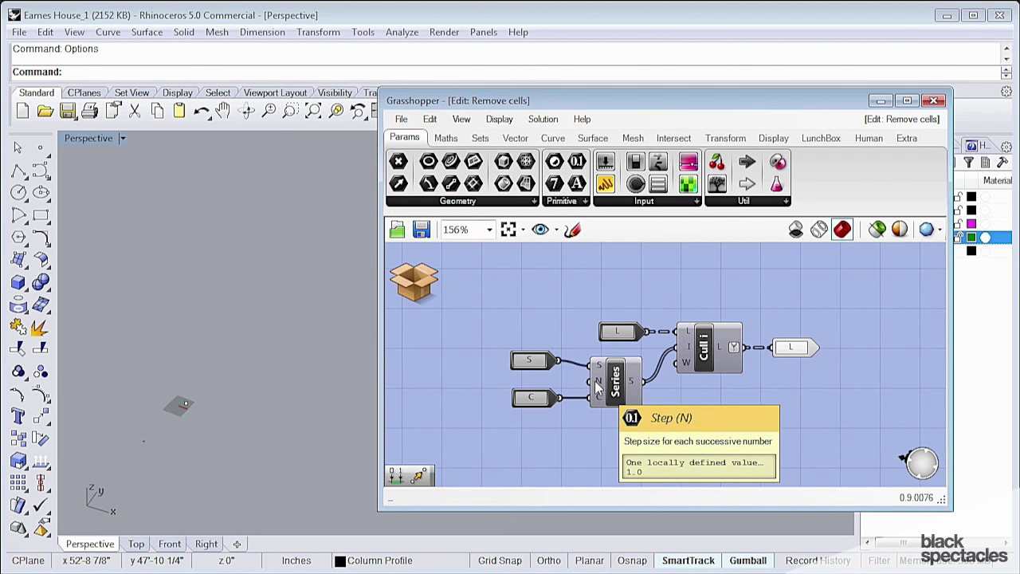
pyautogui.click(536, 395)
pyautogui.scroll(-1, 538, 397)
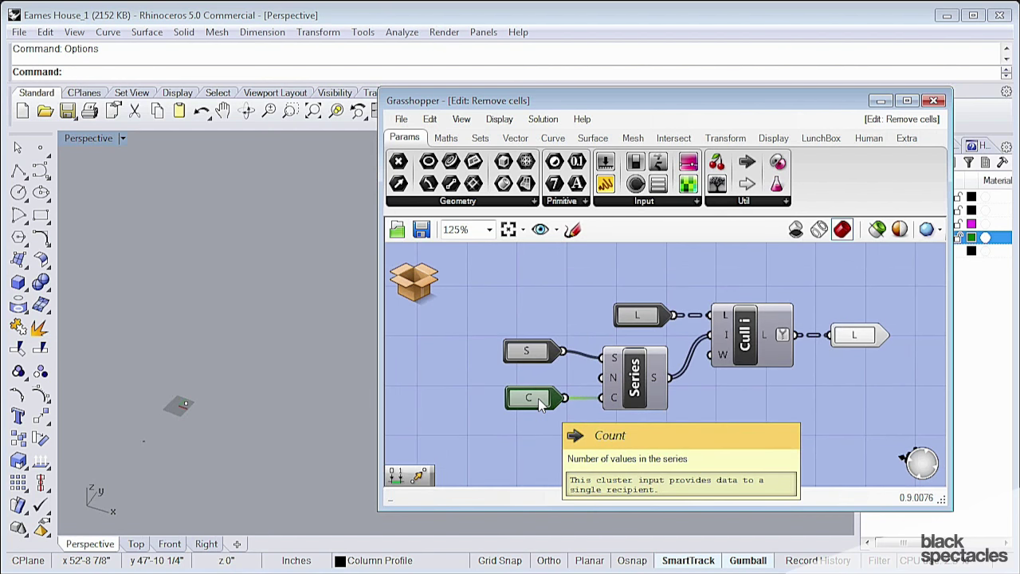
pyautogui.moveTo(539, 398); pyautogui.dragTo(602, 377)
pyautogui.click(580, 408)
pyautogui.moveTo(538, 384); pyautogui.dragTo(538, 383)
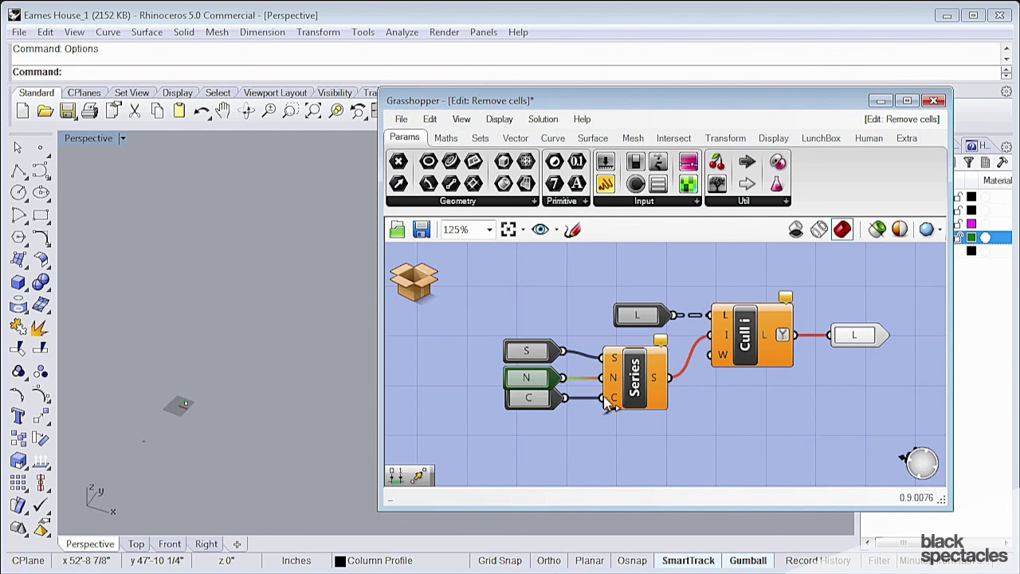
pyautogui.click(411, 279)
pyautogui.click(478, 327)
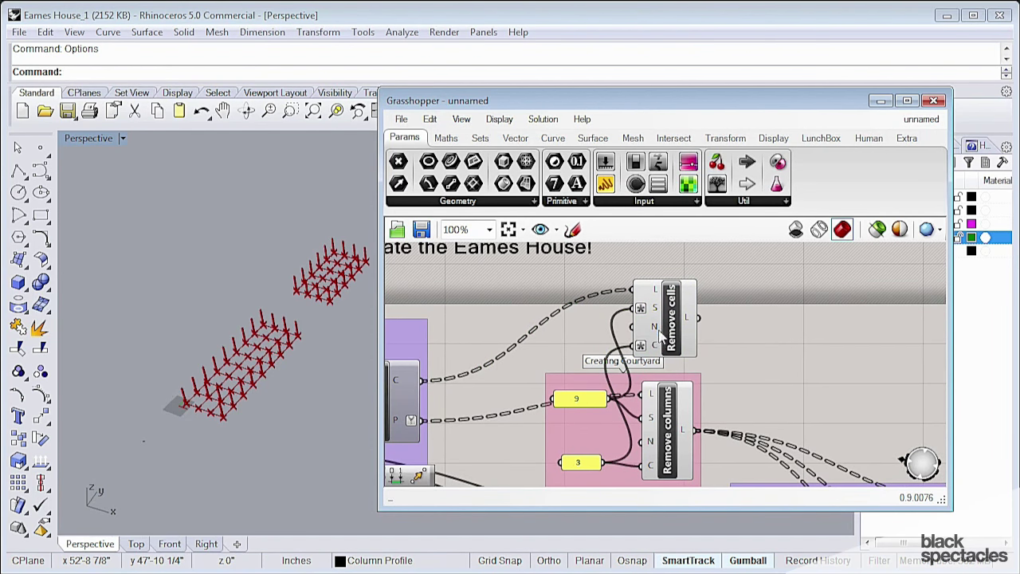
pyautogui.moveTo(651, 327)
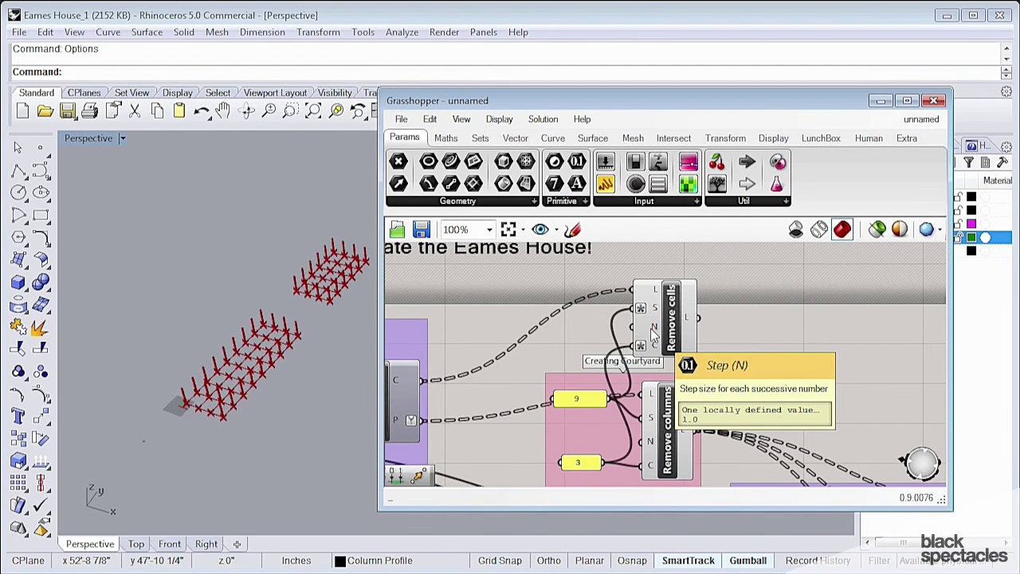
pyautogui.moveTo(651, 328); pyautogui.dragTo(600, 296, button='right')
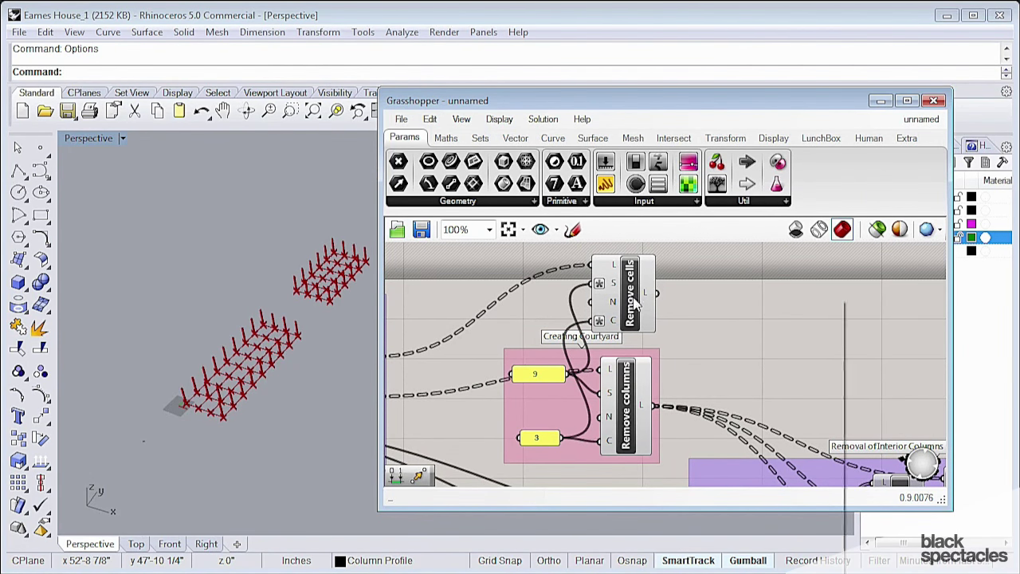
# - Delete the N cluster input inside Remove cells and save the change to both cluster copies
pyautogui.rightClick(630, 298)
pyautogui.click(693, 417)
pyautogui.click(536, 383)
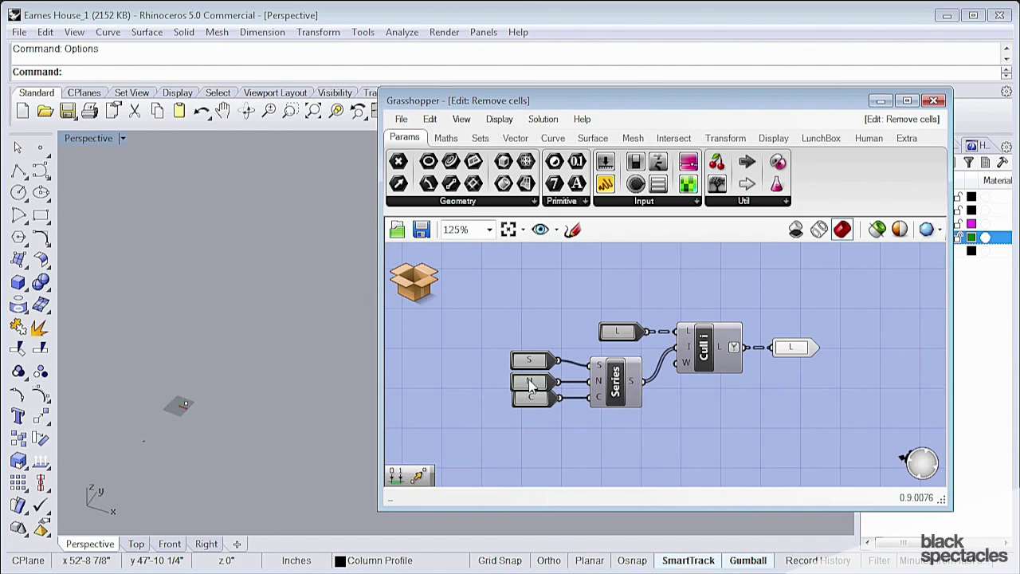
pyautogui.press('Delete')
pyautogui.click(415, 276)
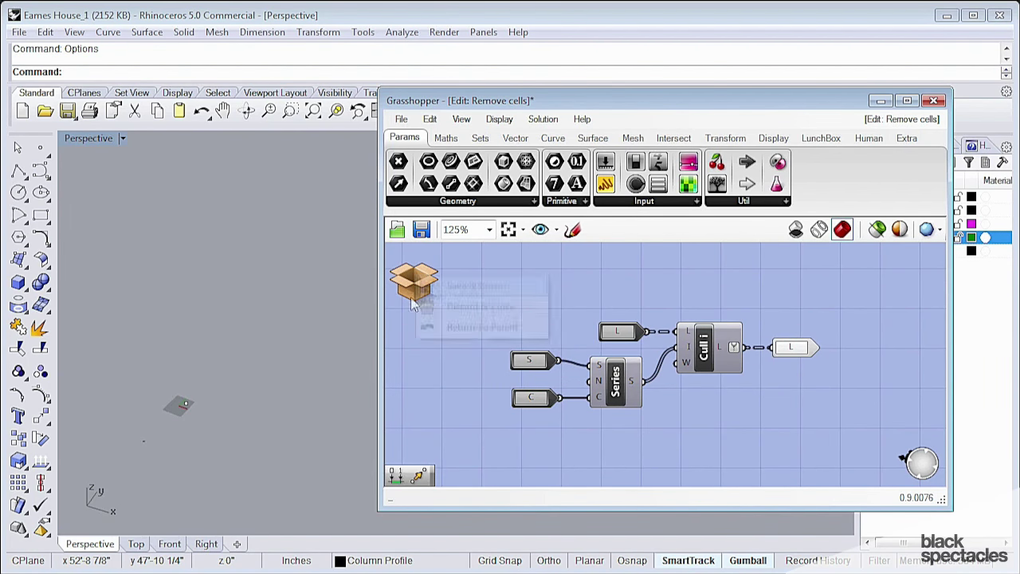
pyautogui.click(489, 286)
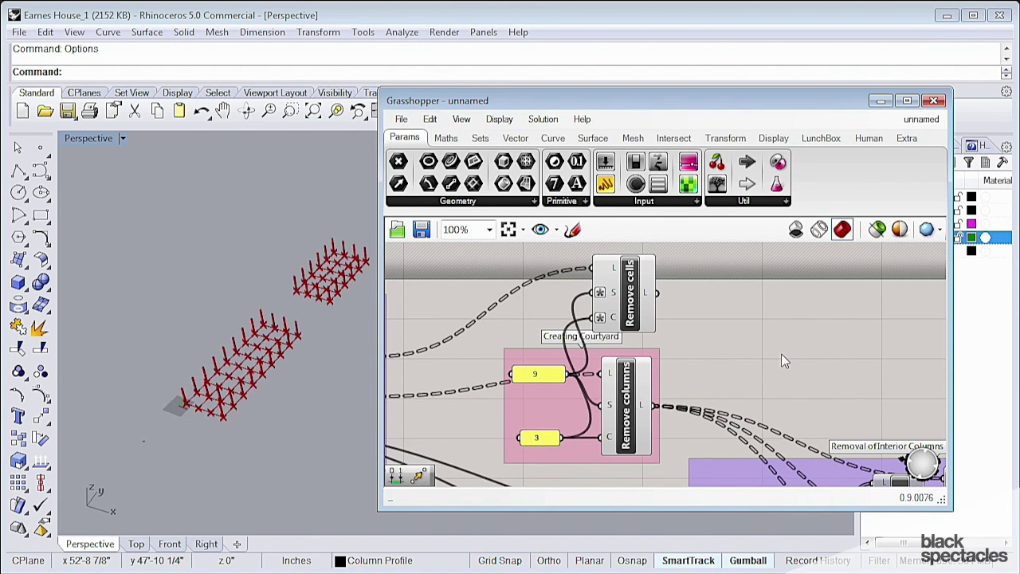
pyautogui.scroll(-4, 797, 370)
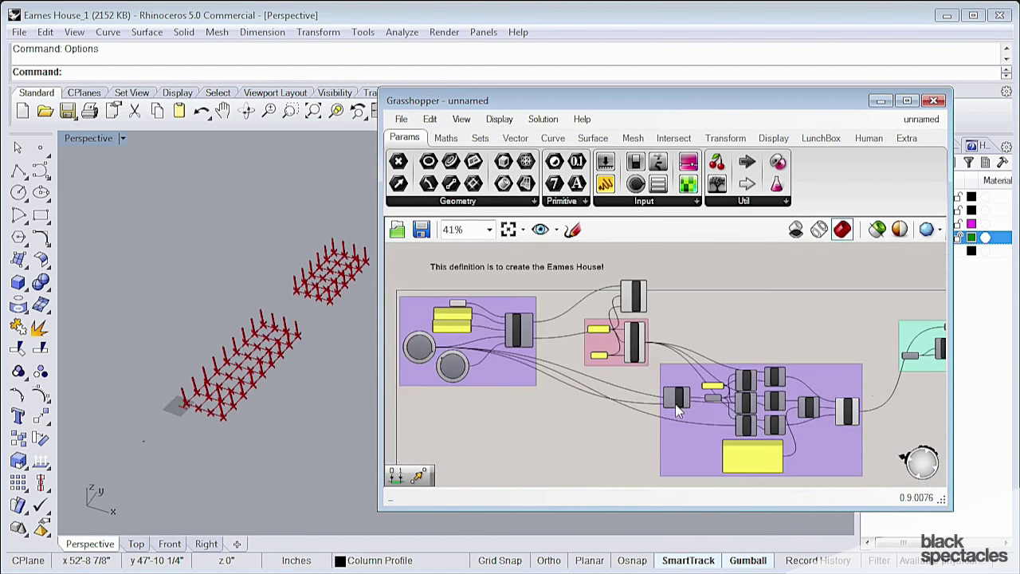
pyautogui.moveTo(630, 297); pyautogui.dragTo(617, 328, button='right')
pyautogui.scroll(3, 617, 327)
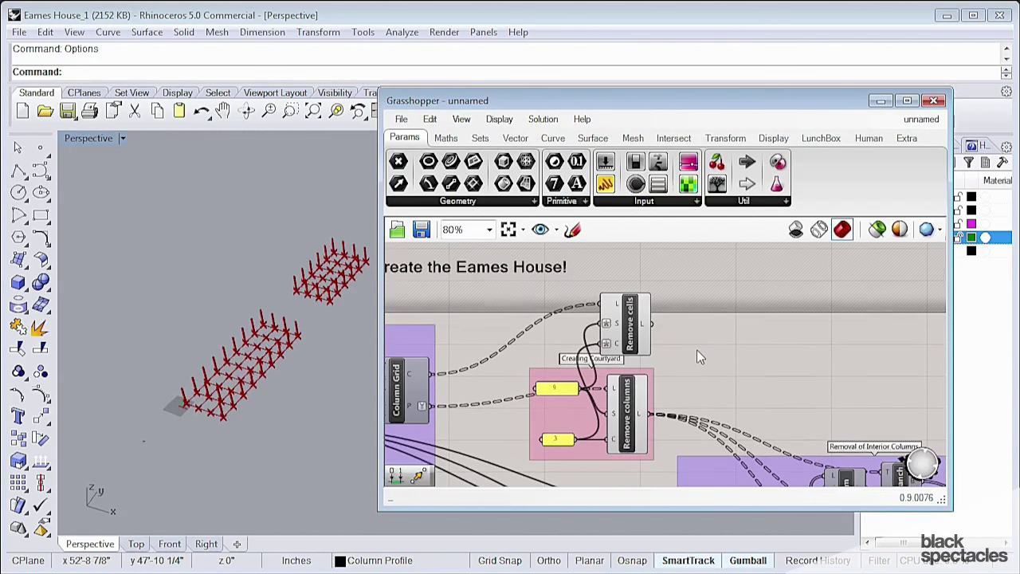
pyautogui.moveTo(695, 349); pyautogui.dragTo(580, 280, button='right')
pyautogui.scroll(-2, 579, 280)
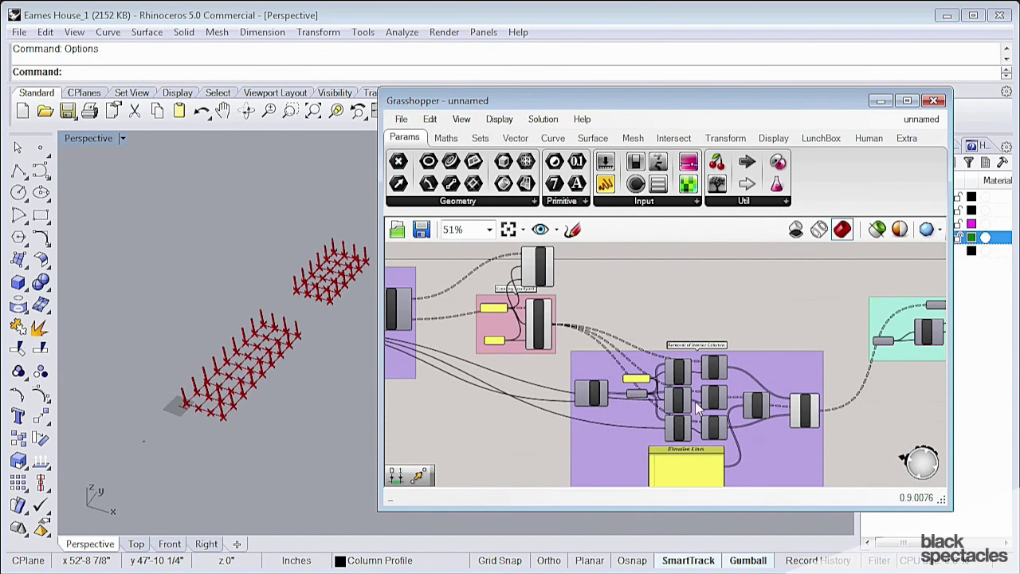